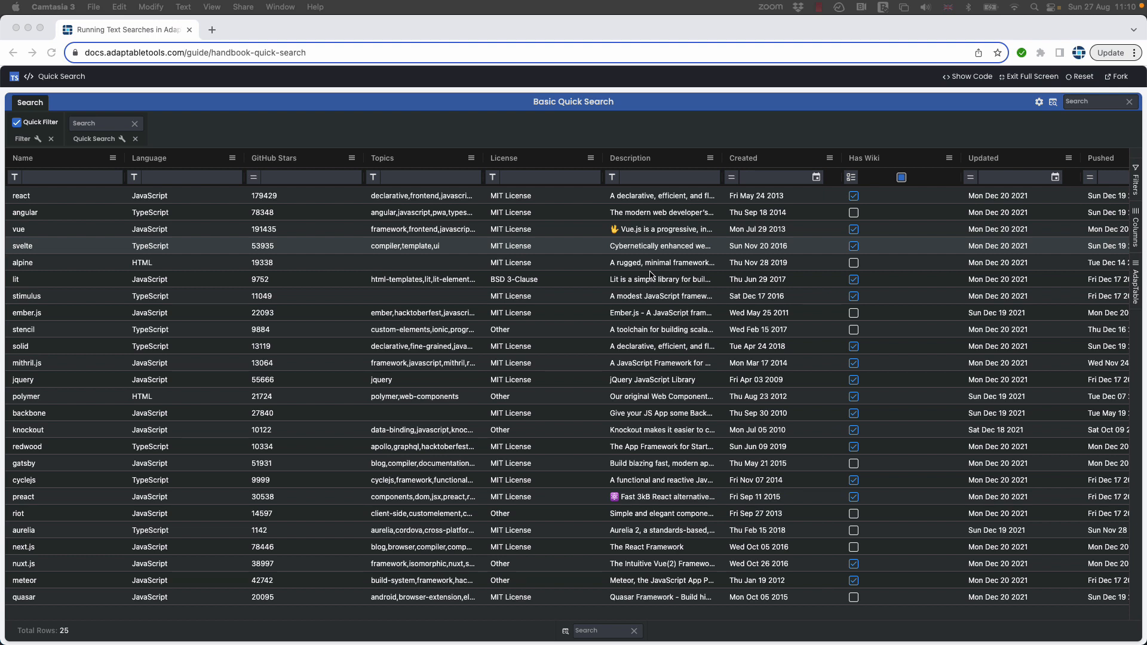
Run a quick search for "html" across the grid and clear the search text.
click(1084, 104)
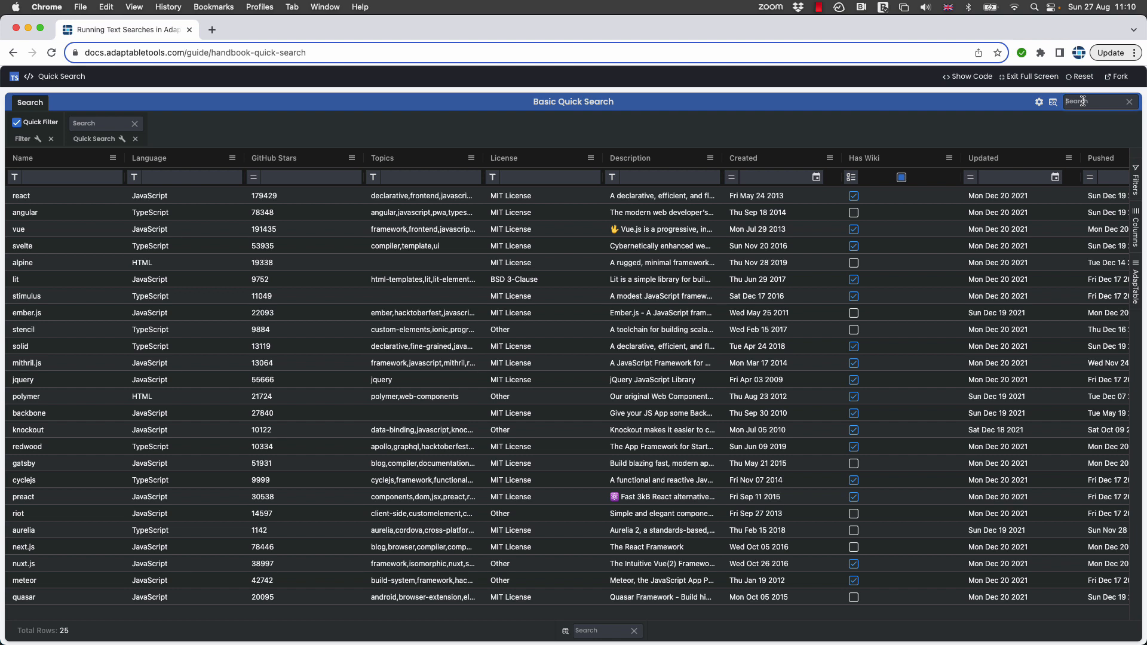
text(html)
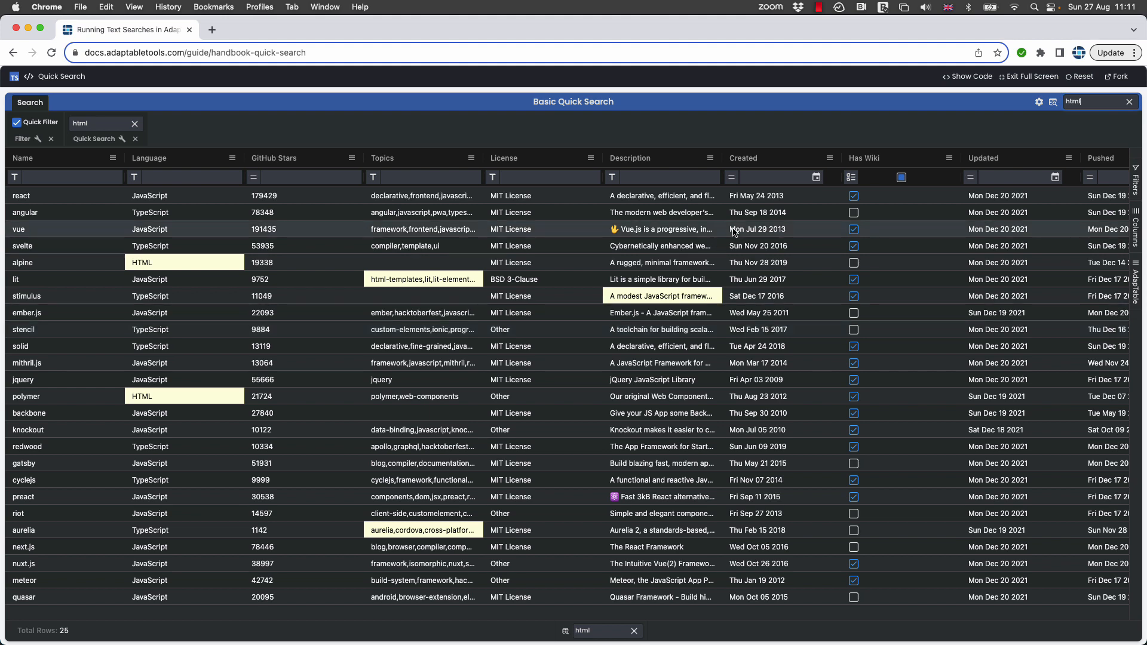
click(1130, 102)
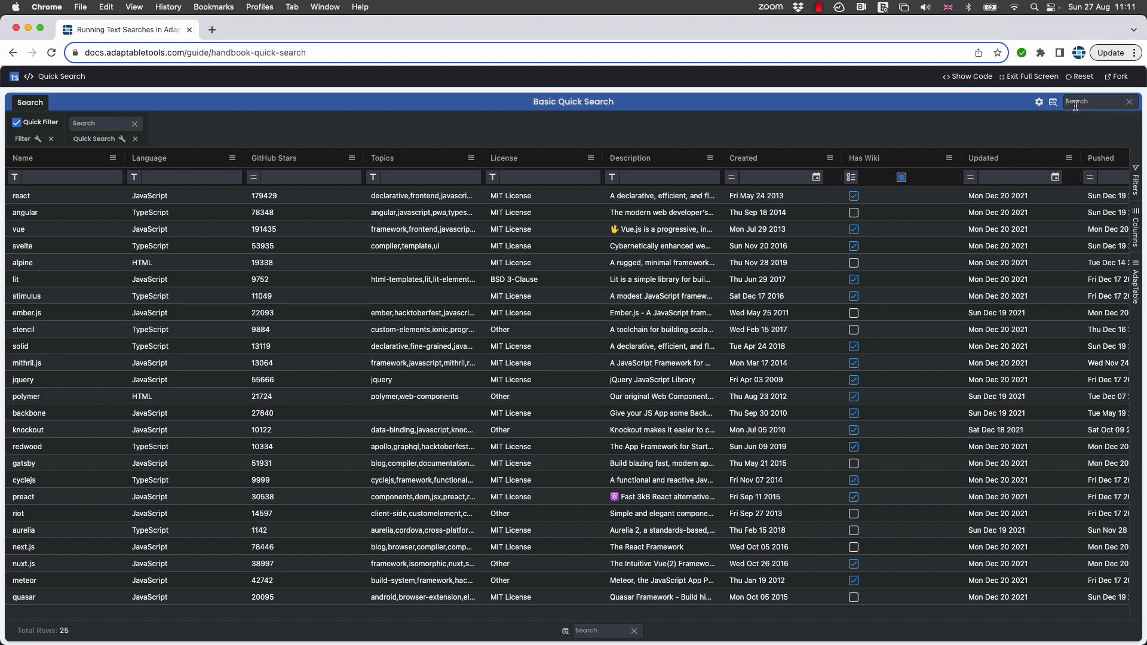
Turn on Filter Quick Search Results in the Quick Search settings and run a quick search for "html".
click(1053, 102)
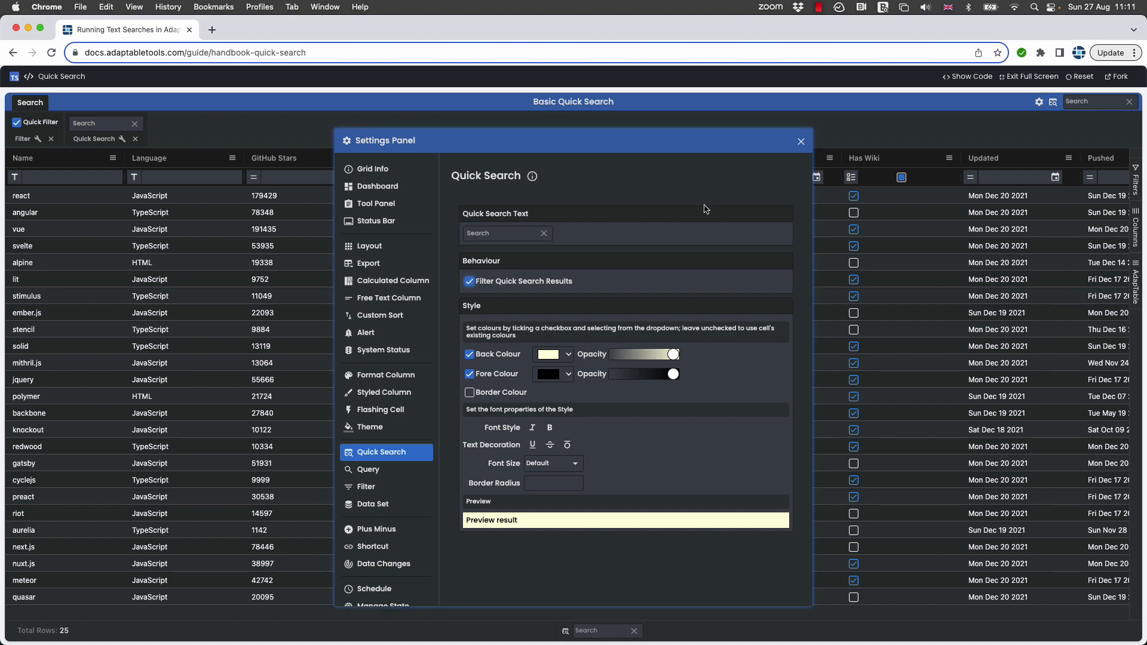
click(801, 142)
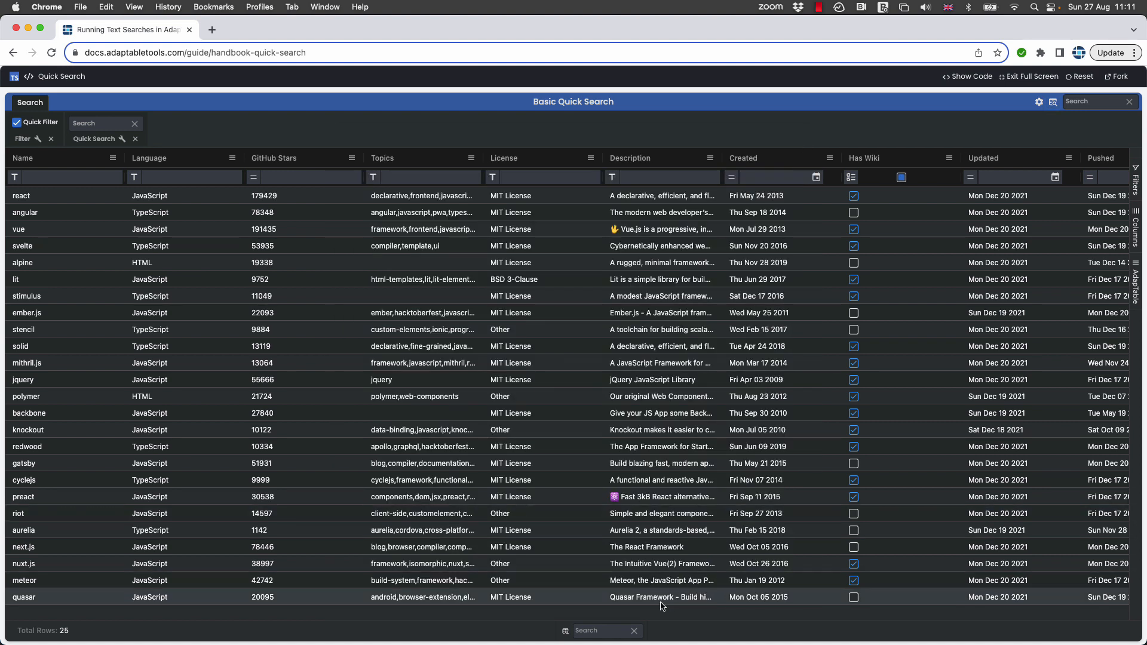
click(606, 631)
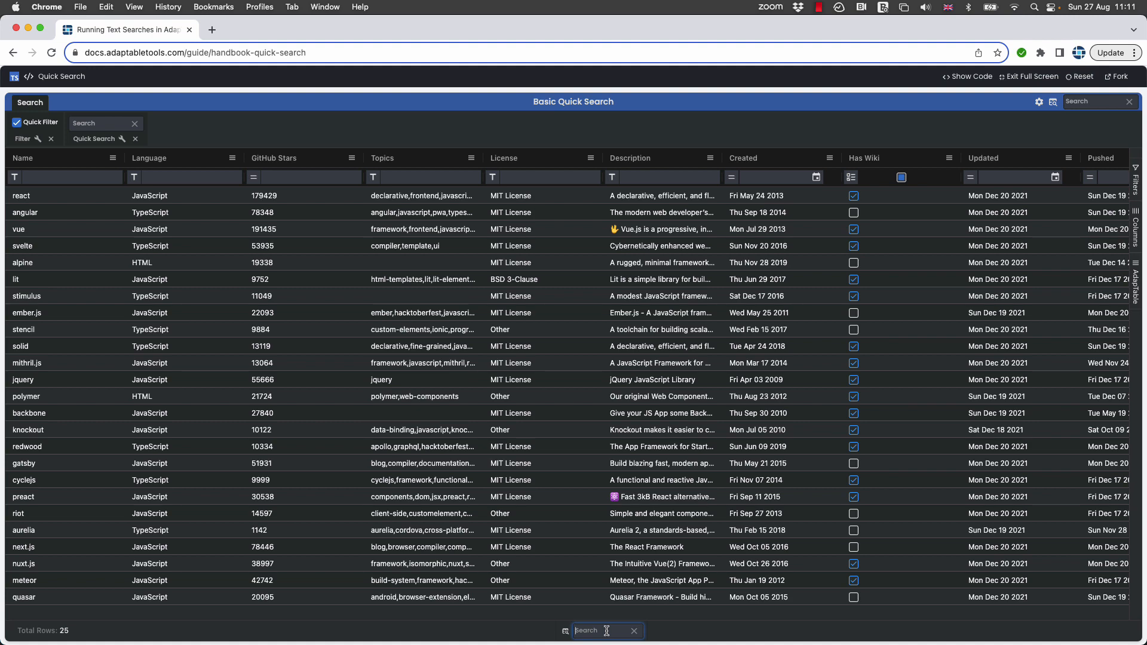
text(hm)
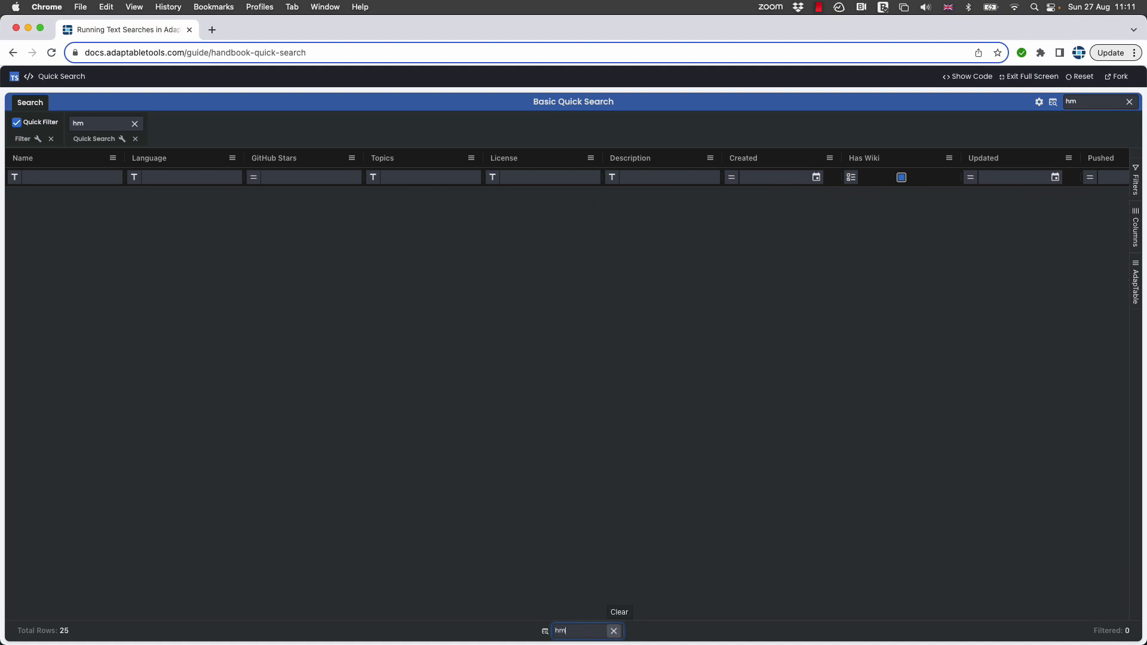
key(BackSpace)
text(tml)
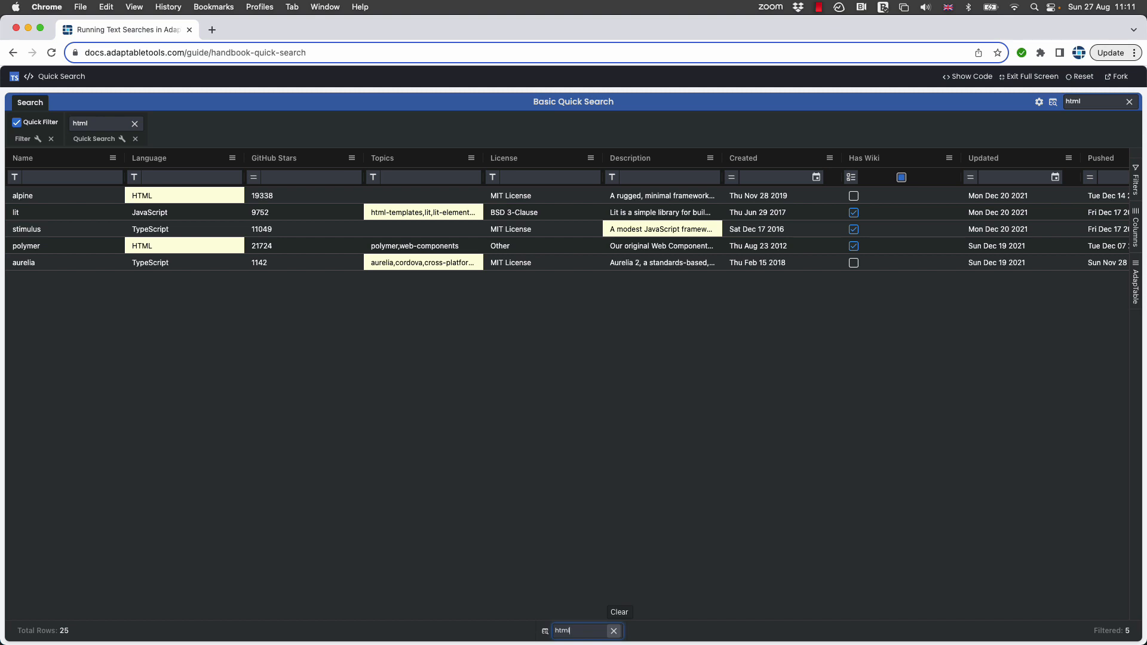
Clear the quick search text and turn off Filter Quick Search Results in the Quick Search settings.
click(614, 630)
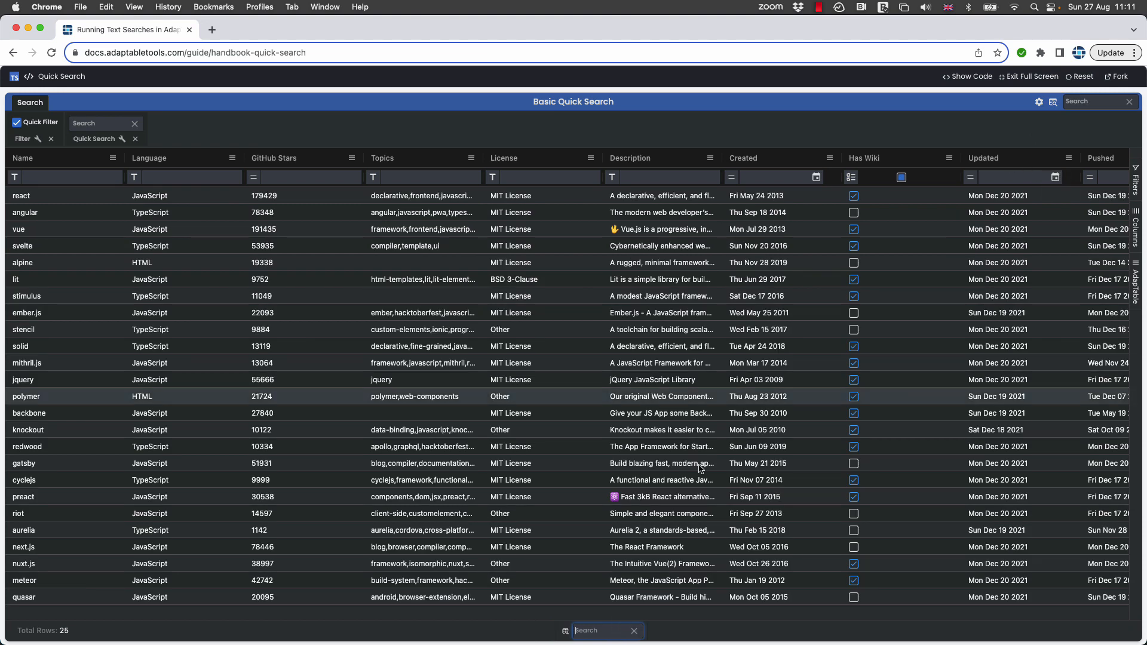
click(564, 633)
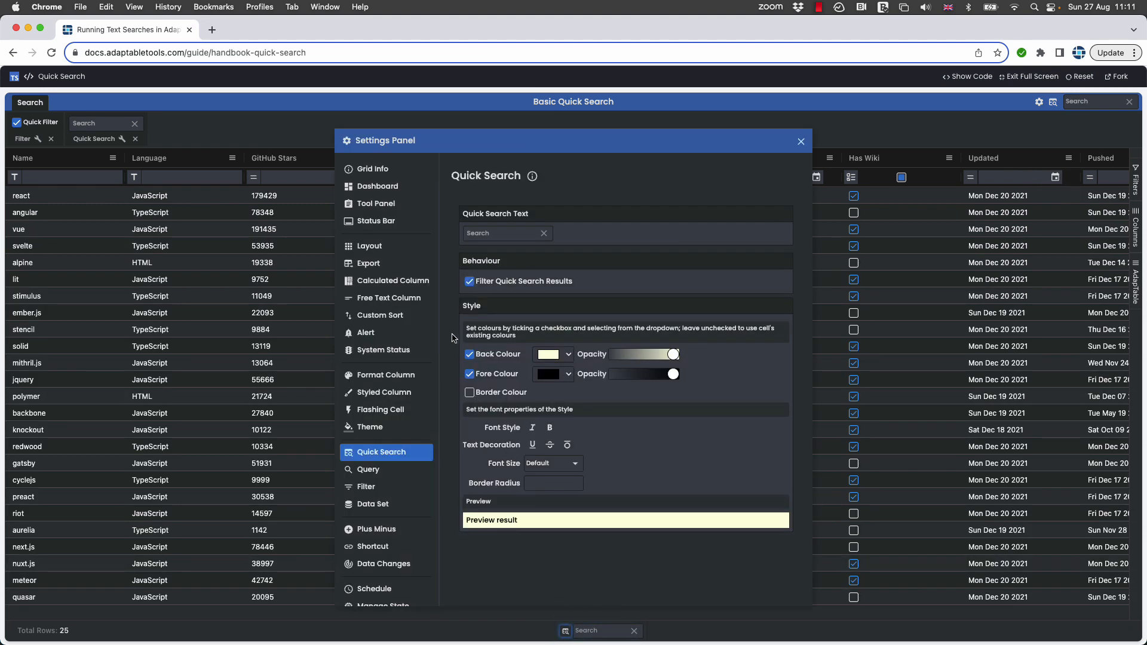
click(801, 141)
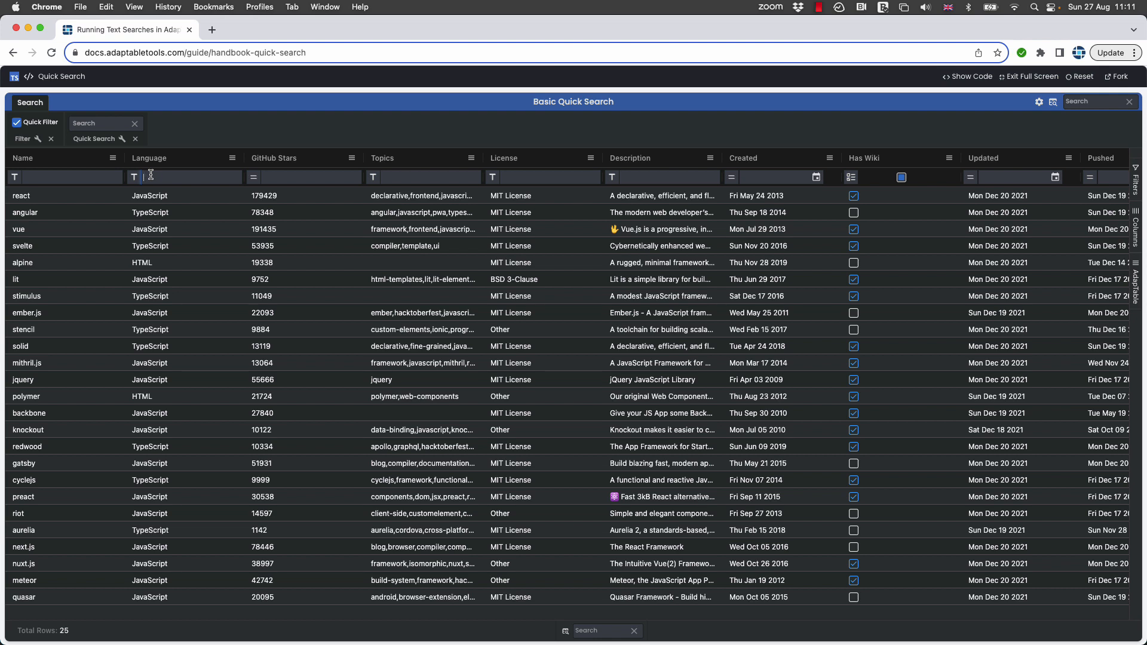
Filter the Language column with the Equals operator and the value HTML.
text(H)
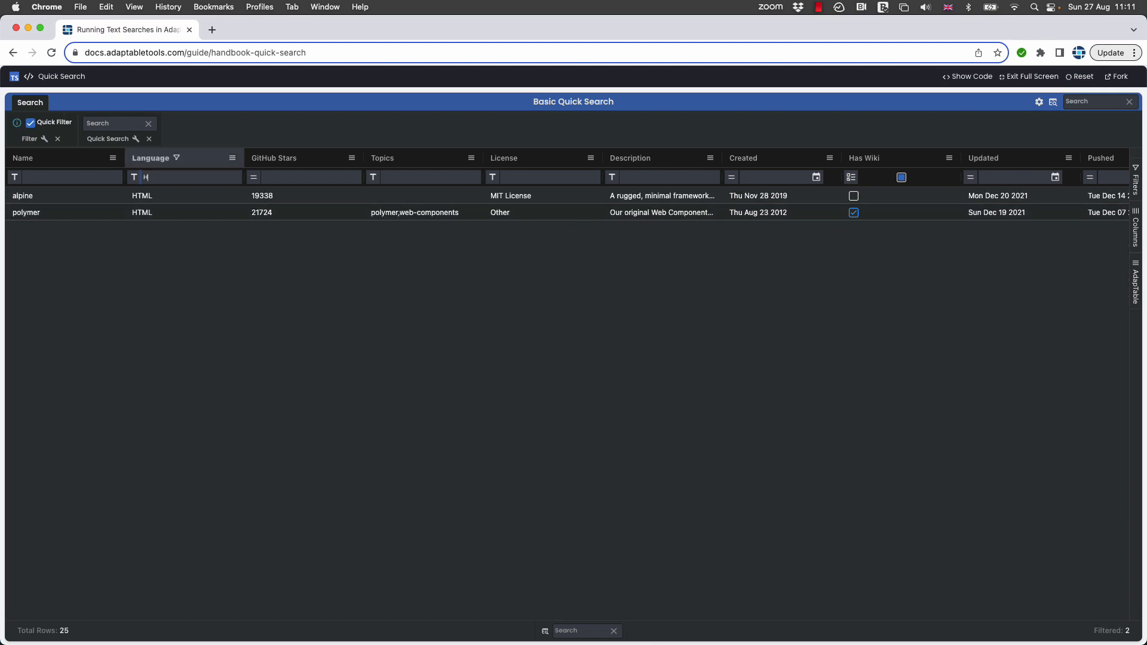
click(133, 177)
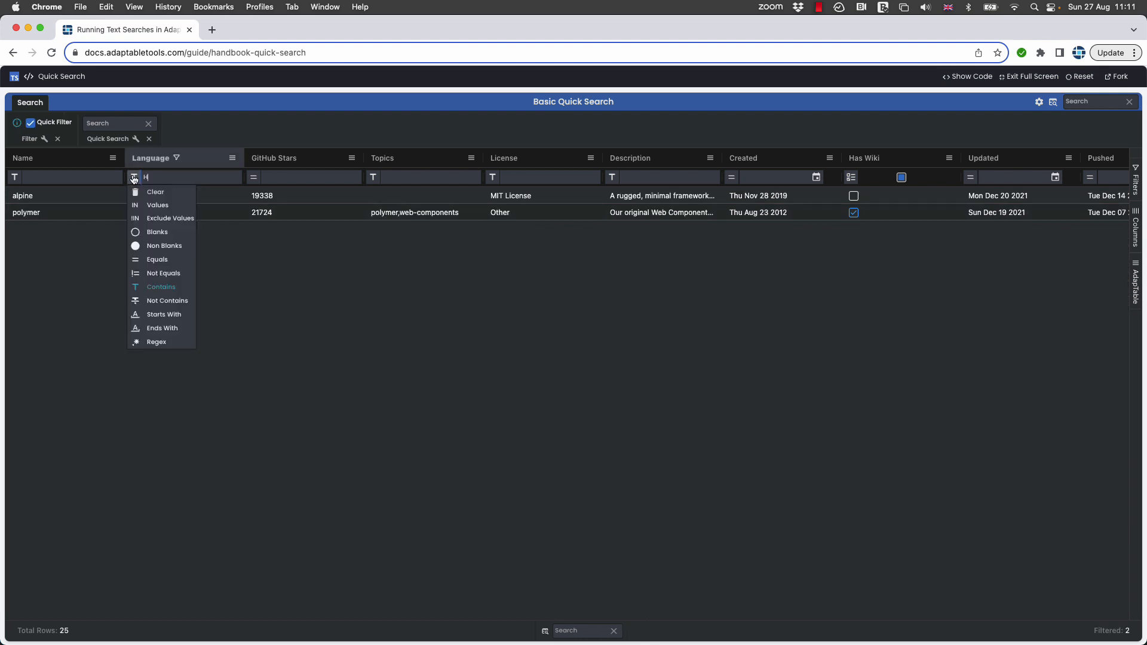
click(162, 260)
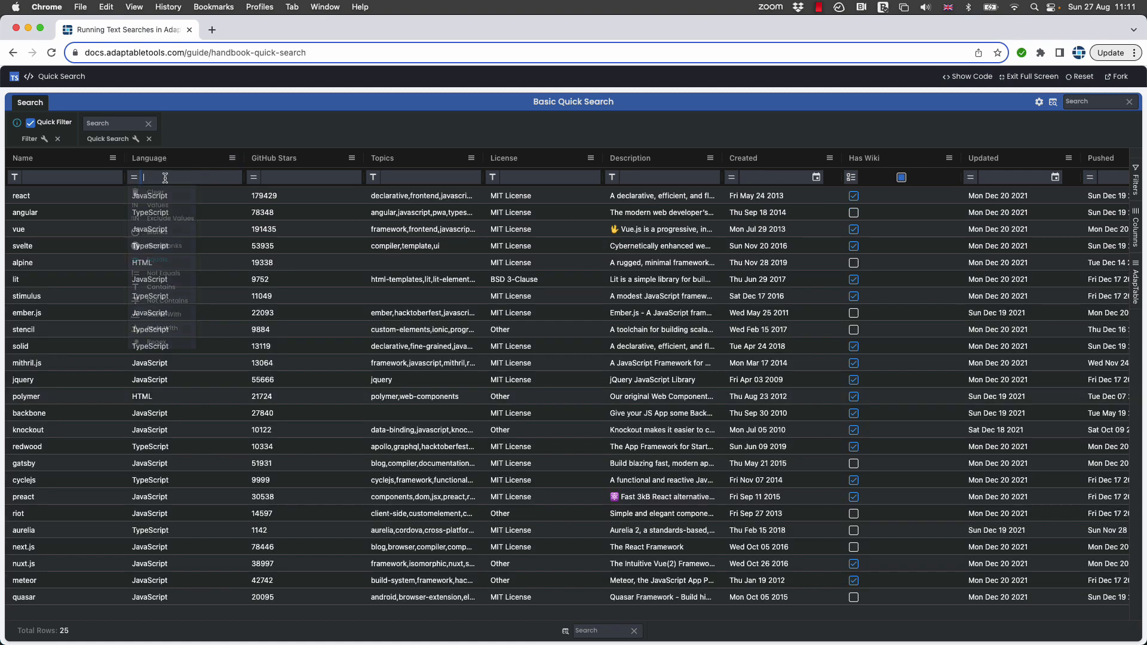
text(HTM)
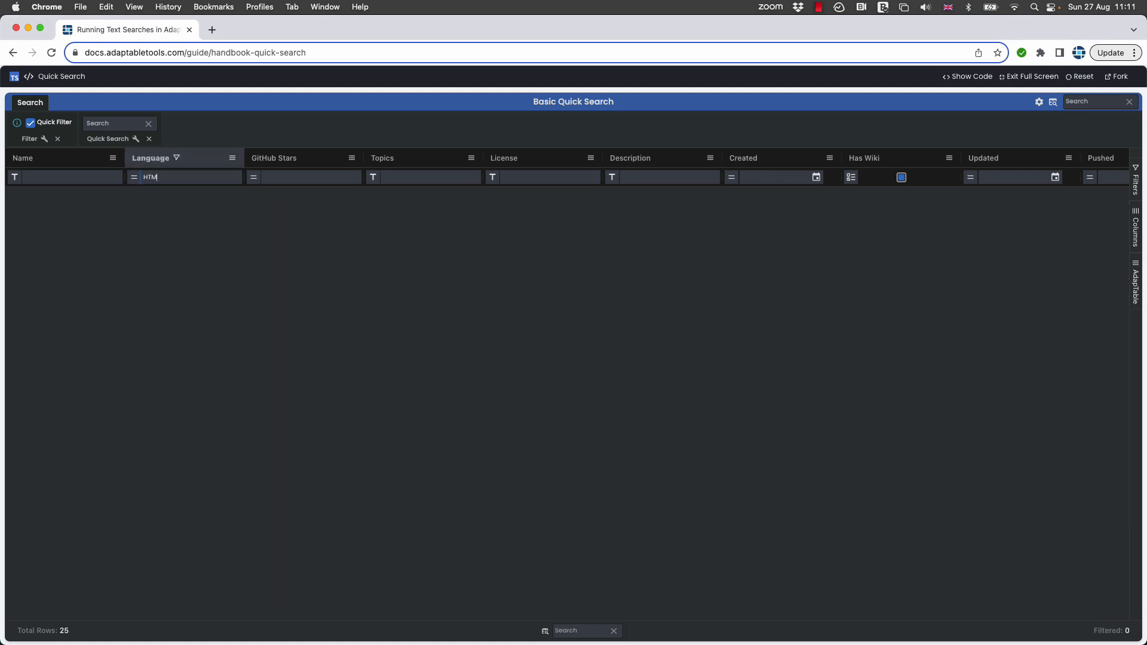
text(L)
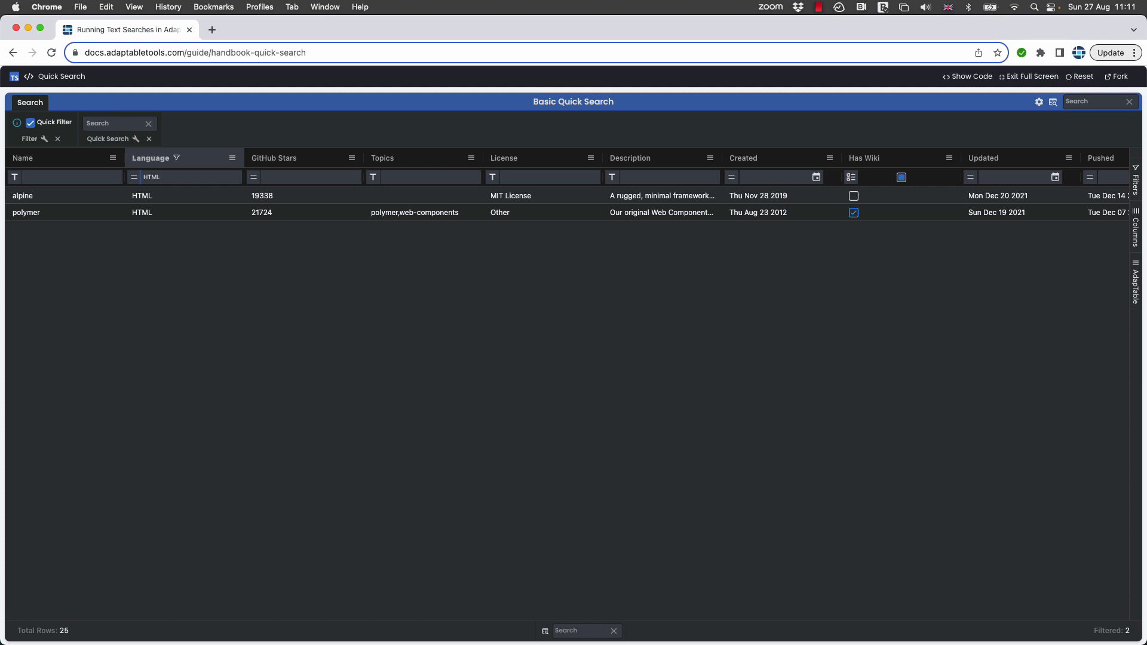
Filter the GitHub Stars column to values greater than 20000.
click(279, 179)
text(>20000)
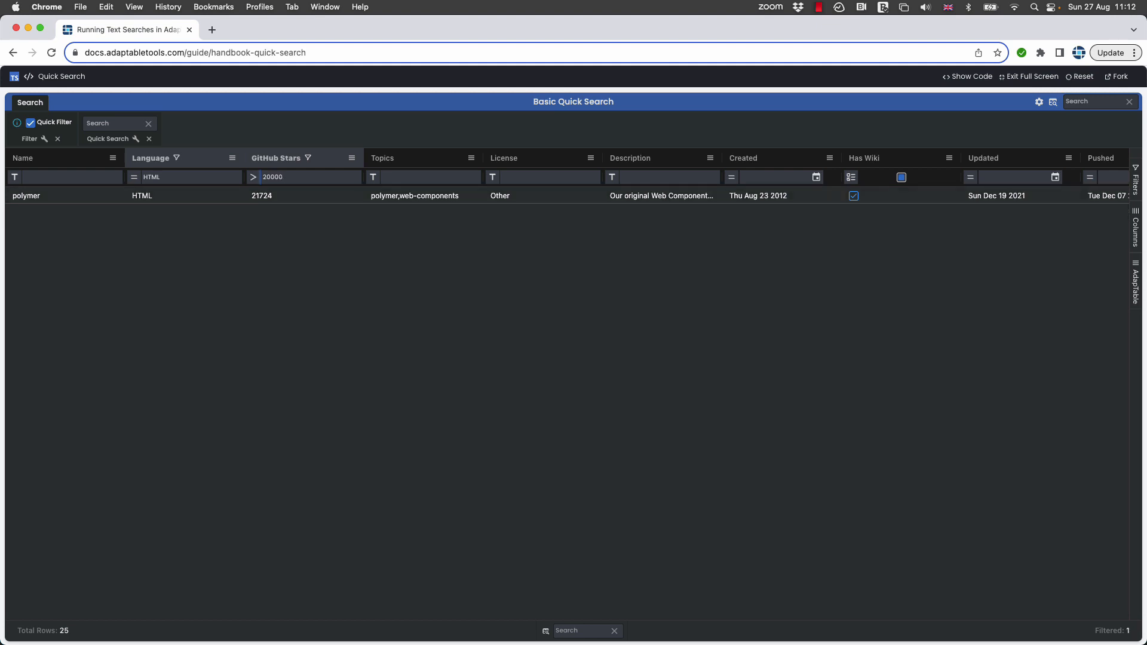
Switch the Language column filter to a list of values and include HTML and TypeScript.
click(134, 177)
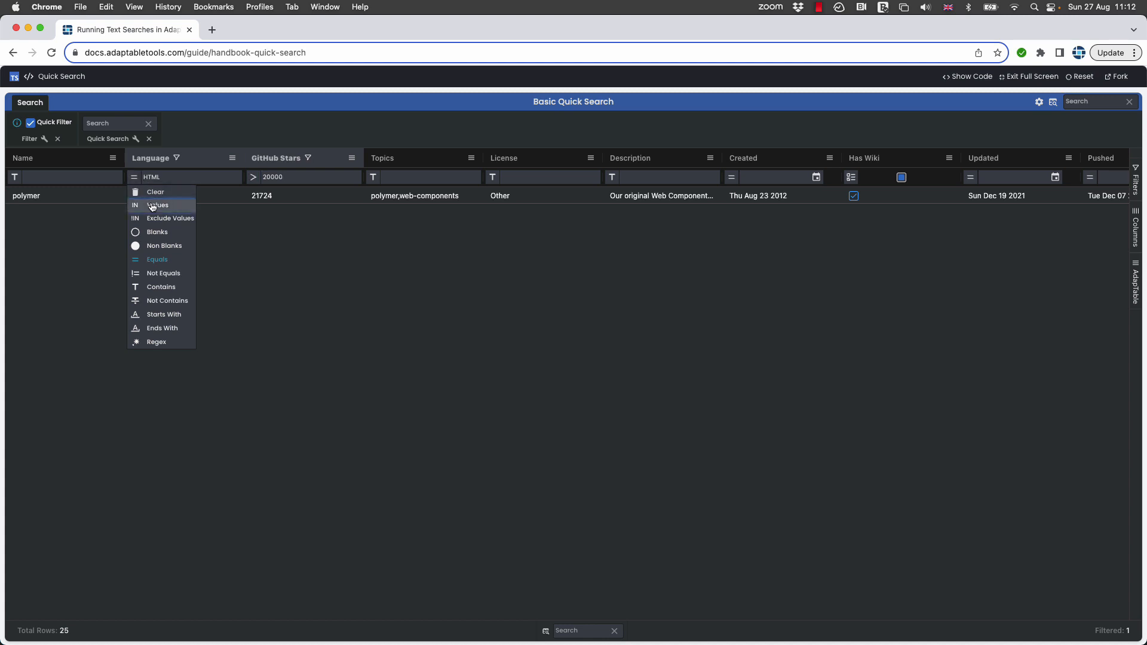
click(150, 205)
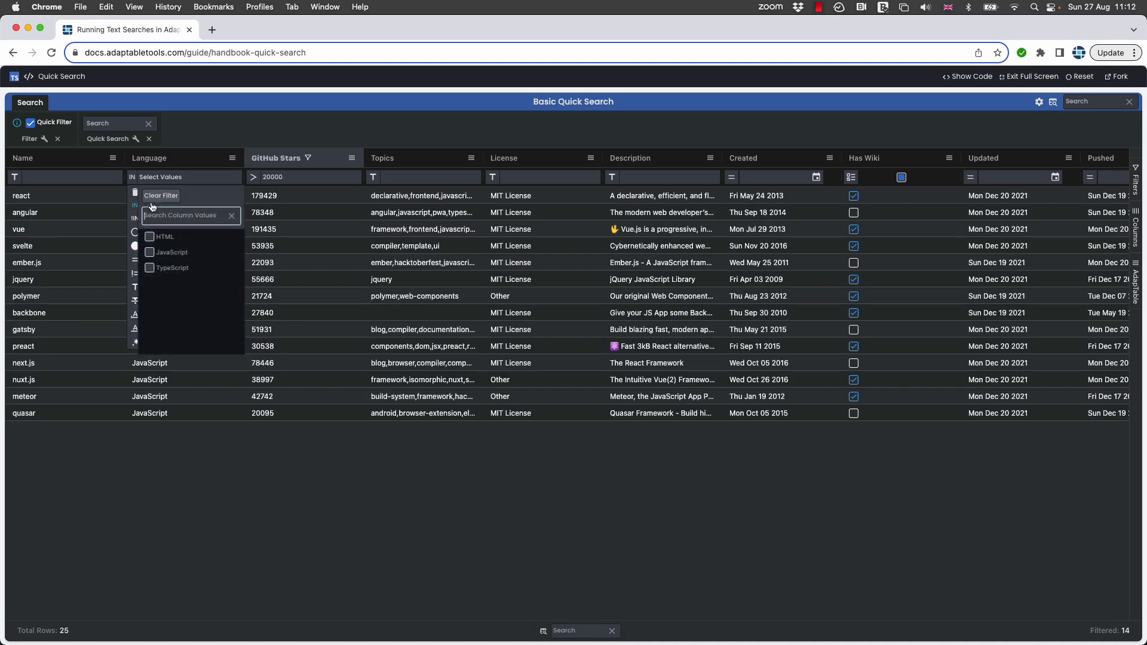
click(150, 237)
click(150, 267)
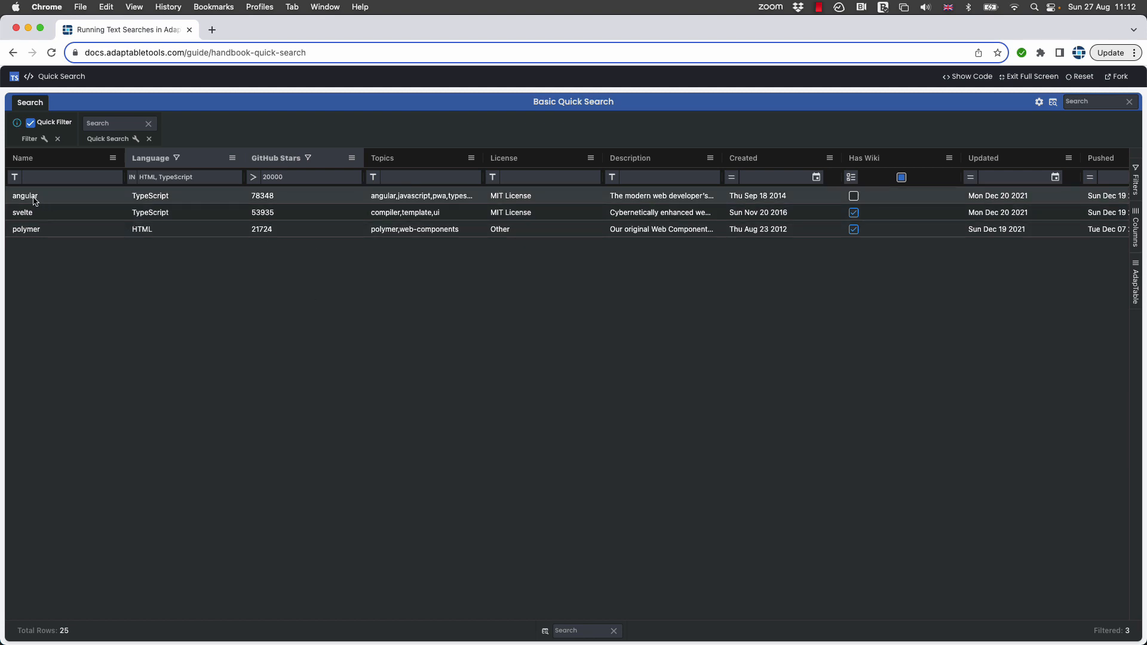
Review the filter operators offered for the Name, GitHub Stars and Created columns, and clear all active column filters.
click(15, 177)
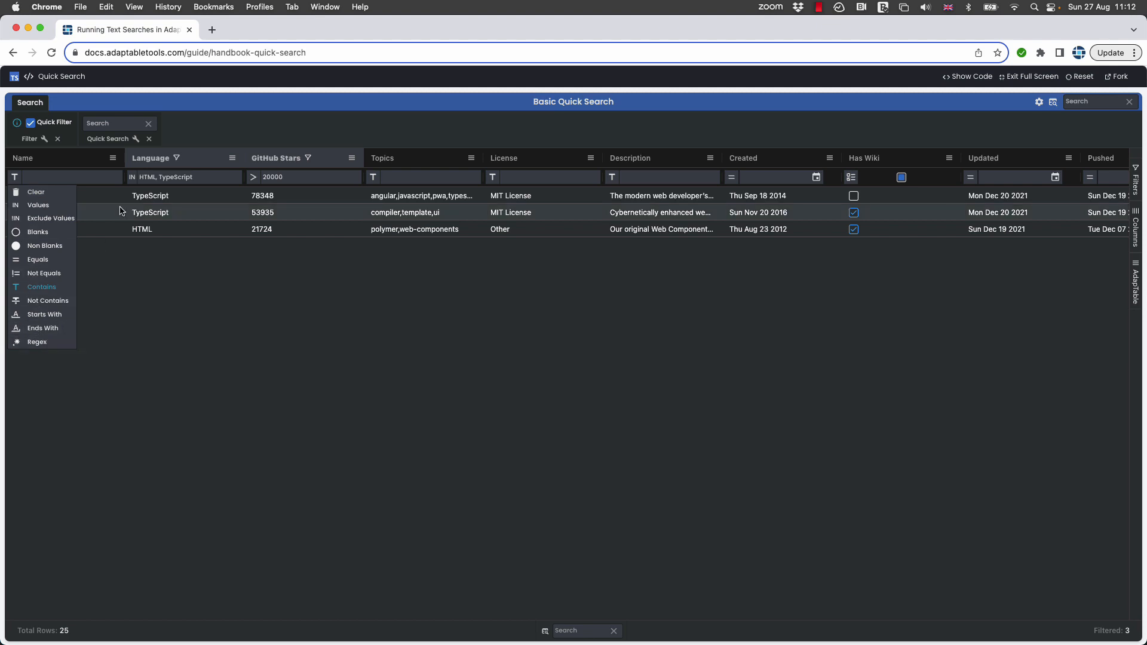
mouse_move(254, 179)
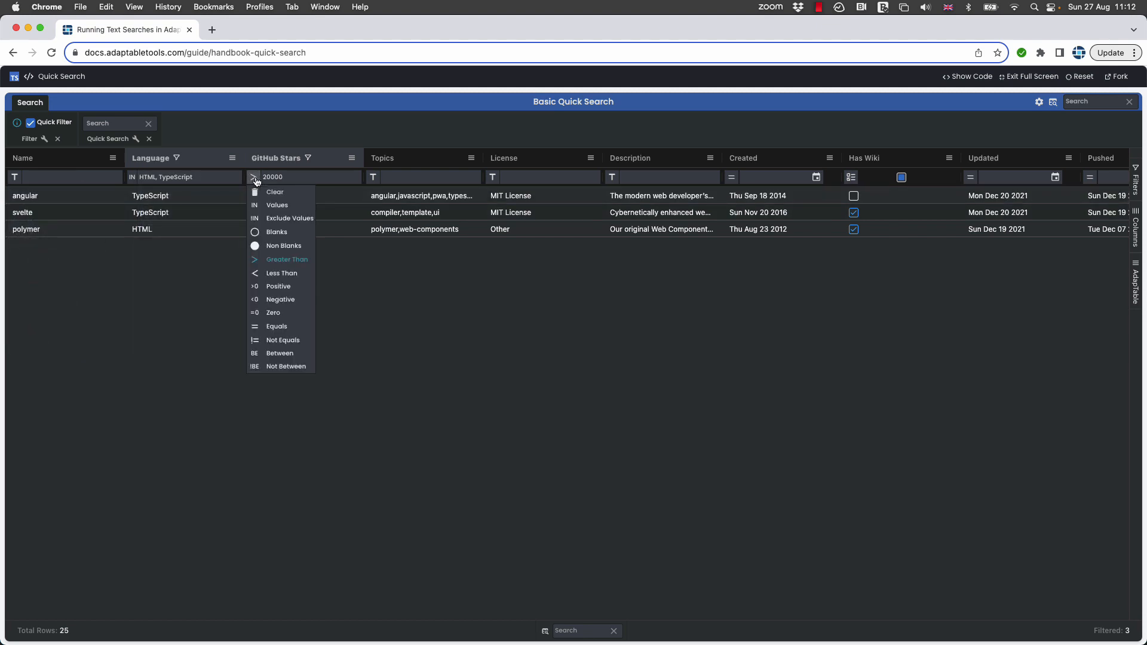
mouse_move(733, 187)
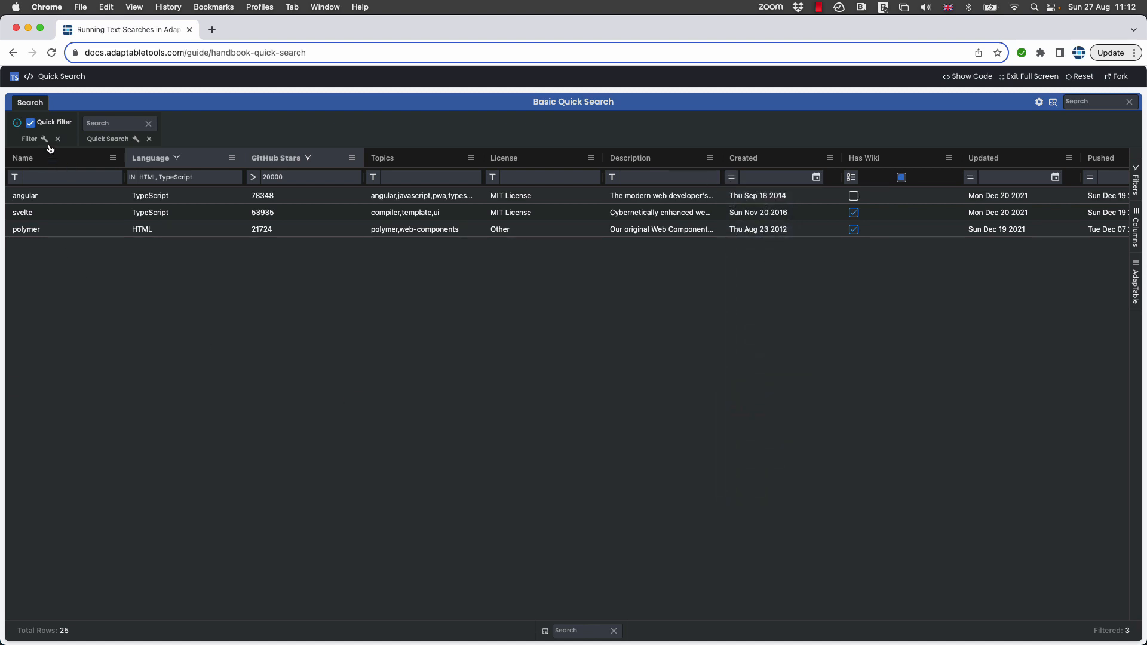
mouse_move(50, 147)
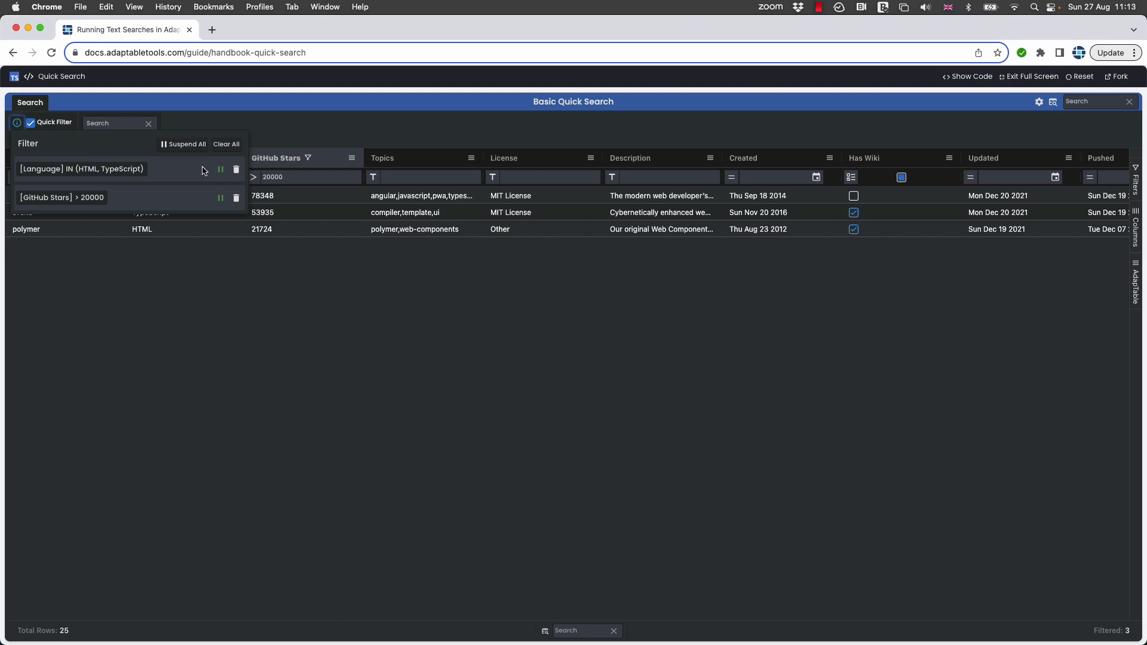
click(223, 144)
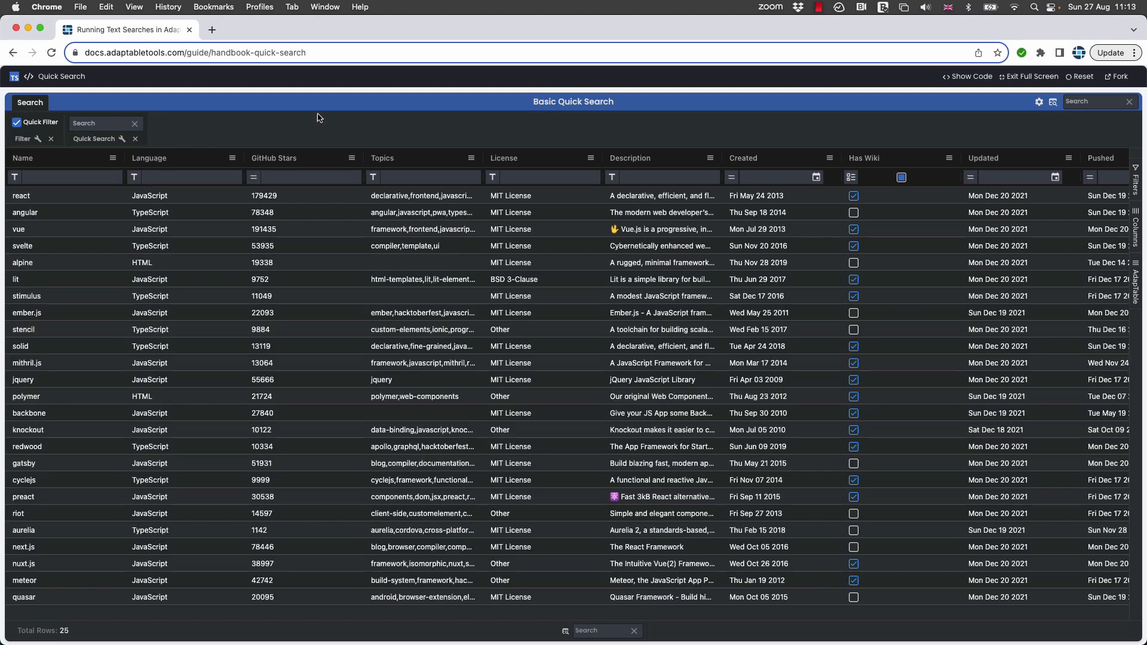
Add the Query toolbar to the dashboard's Search tab, between Filter and Quick Search, and close the settings.
click(1039, 102)
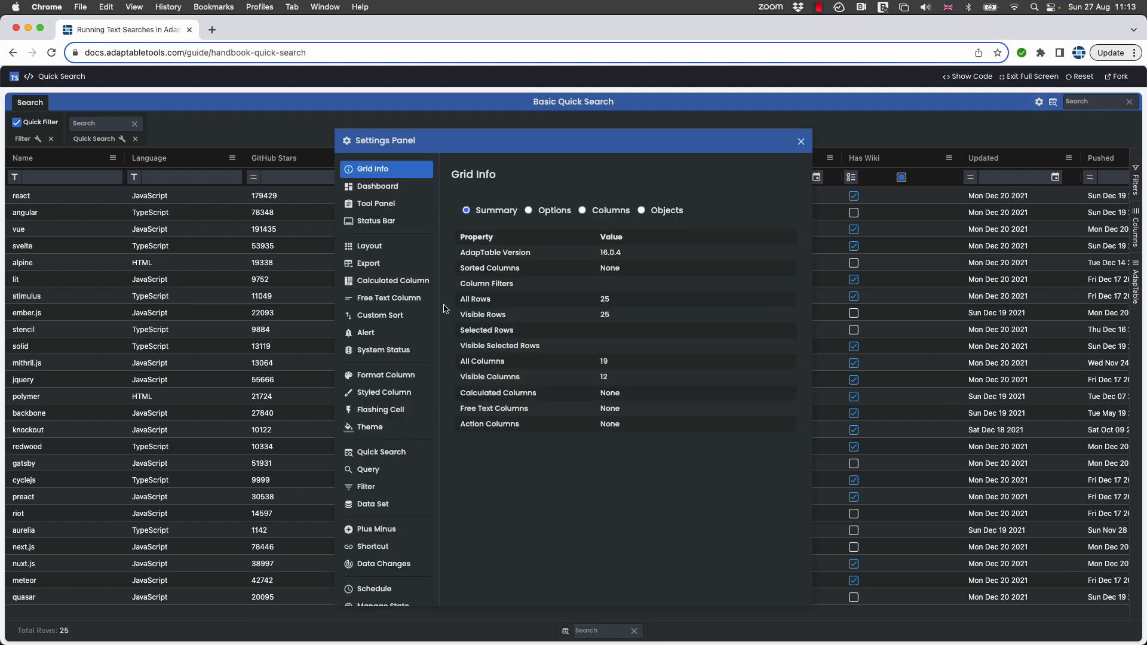
click(375, 187)
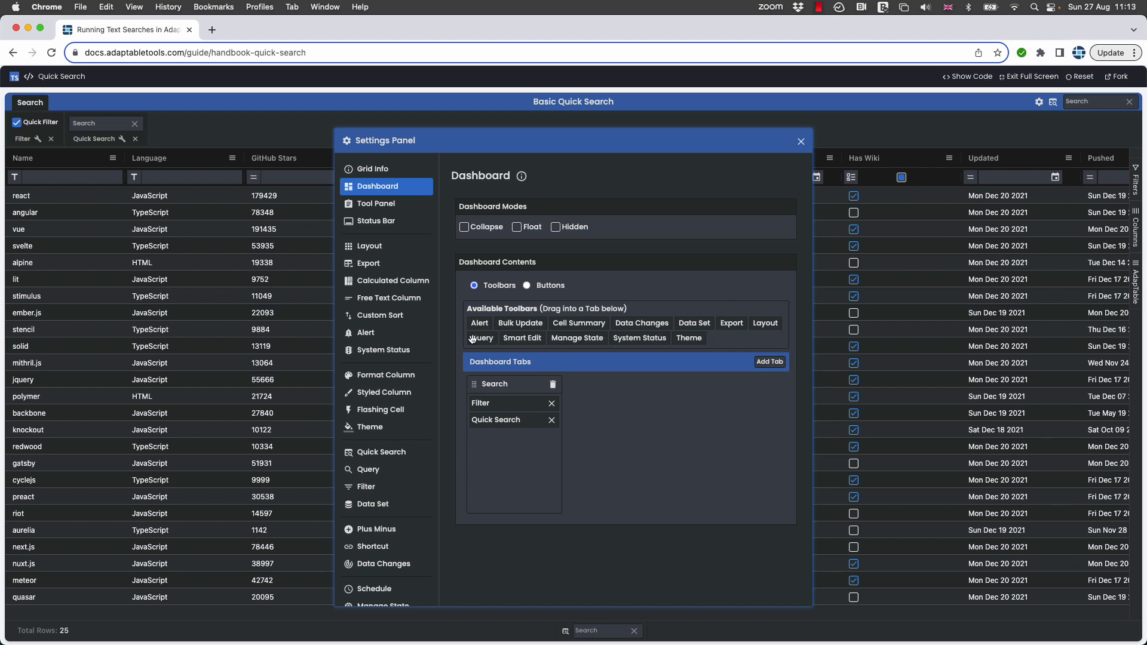
drag(471, 340, 488, 427)
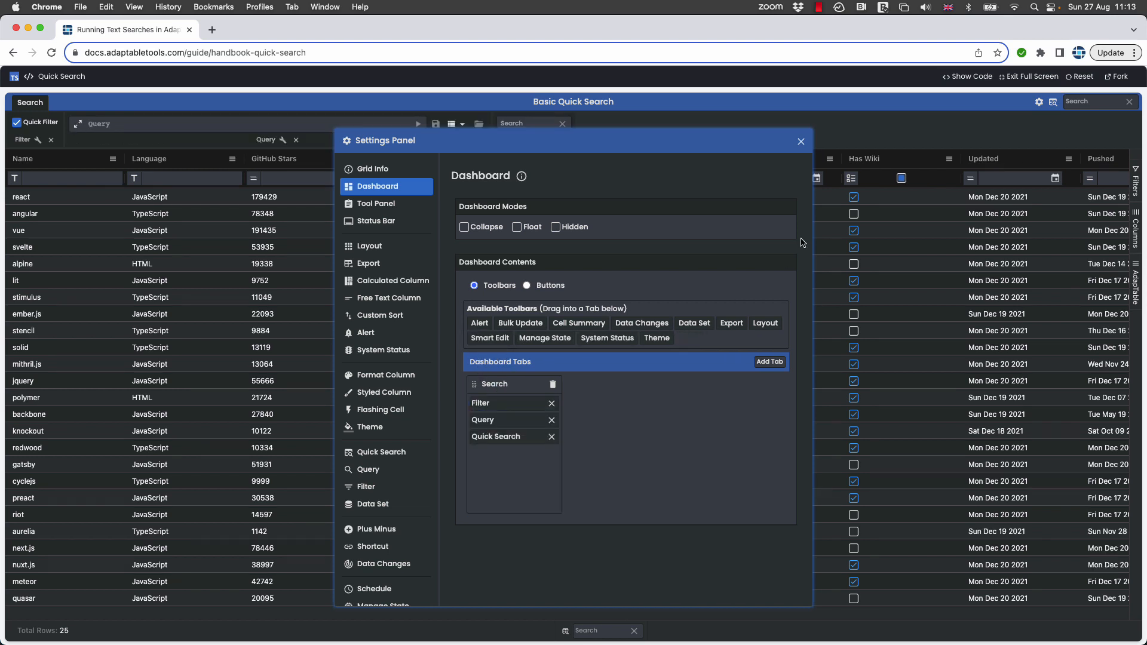
click(801, 141)
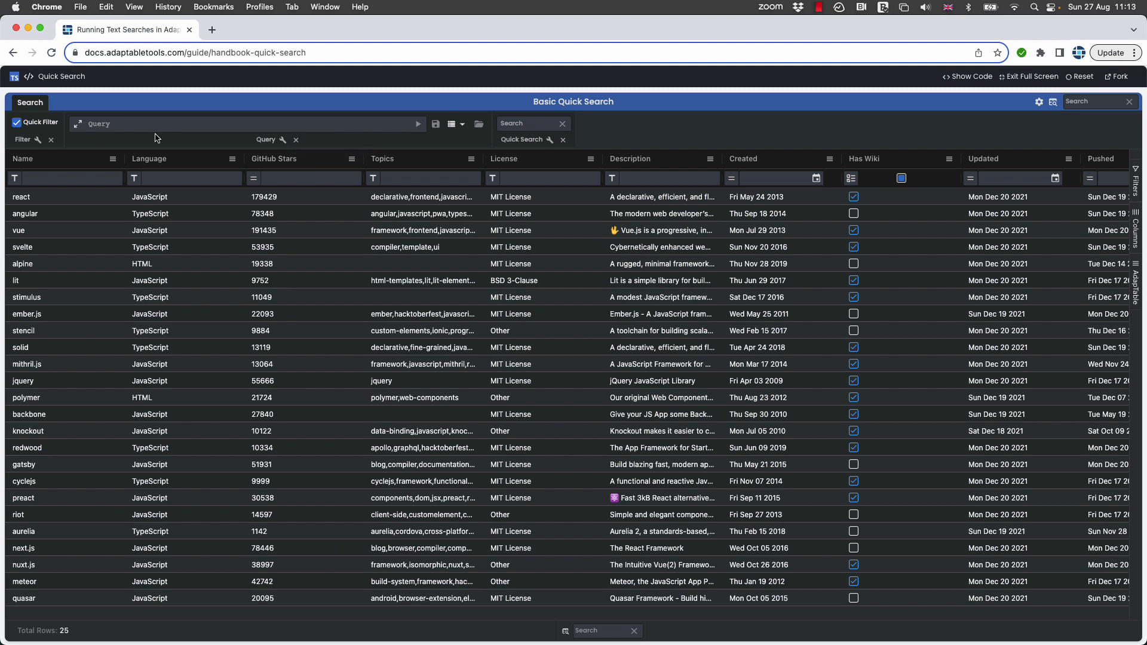
Compose the query expression [language] IN ('JavaScript', 'HTML') in the expanded query editor.
click(78, 127)
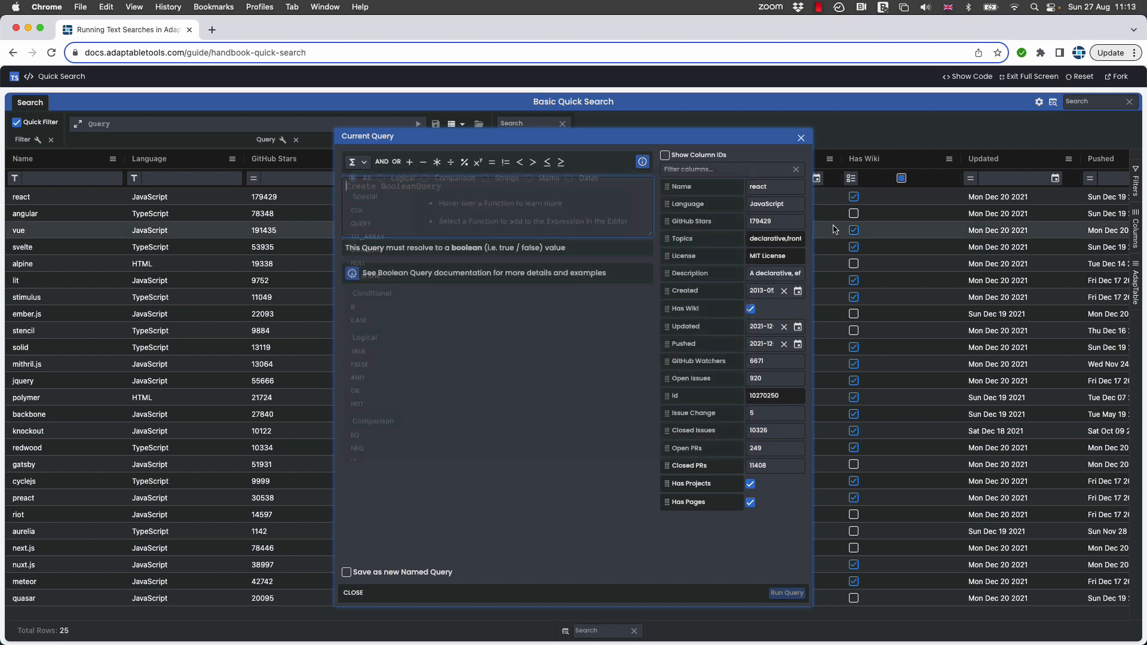
click(696, 206)
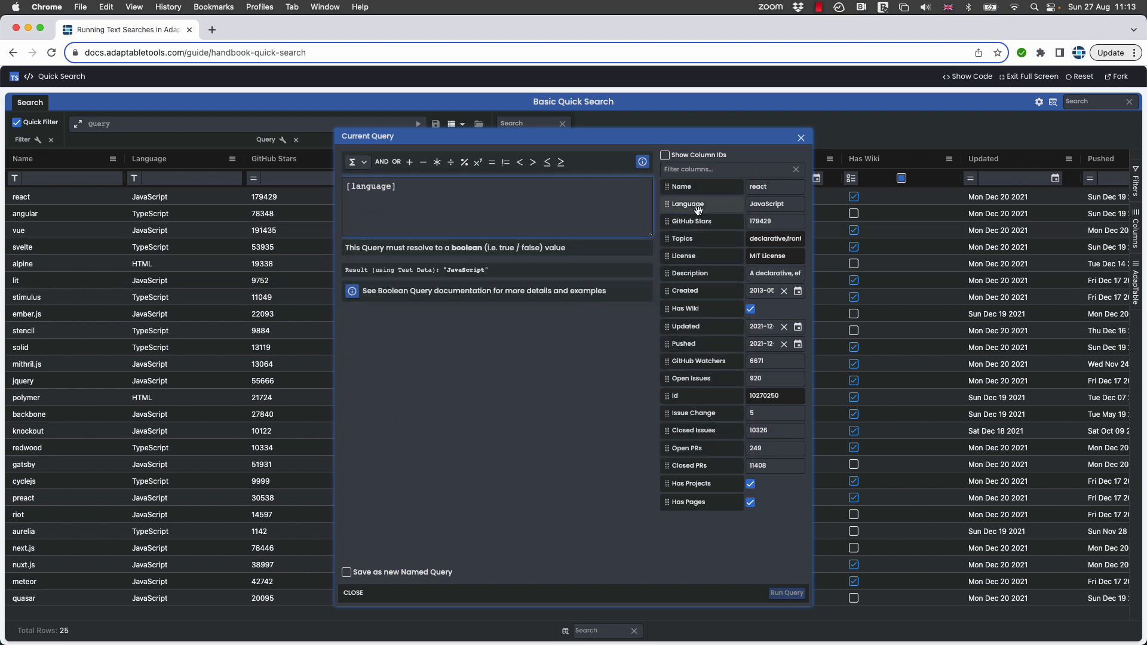
mouse_move(358, 162)
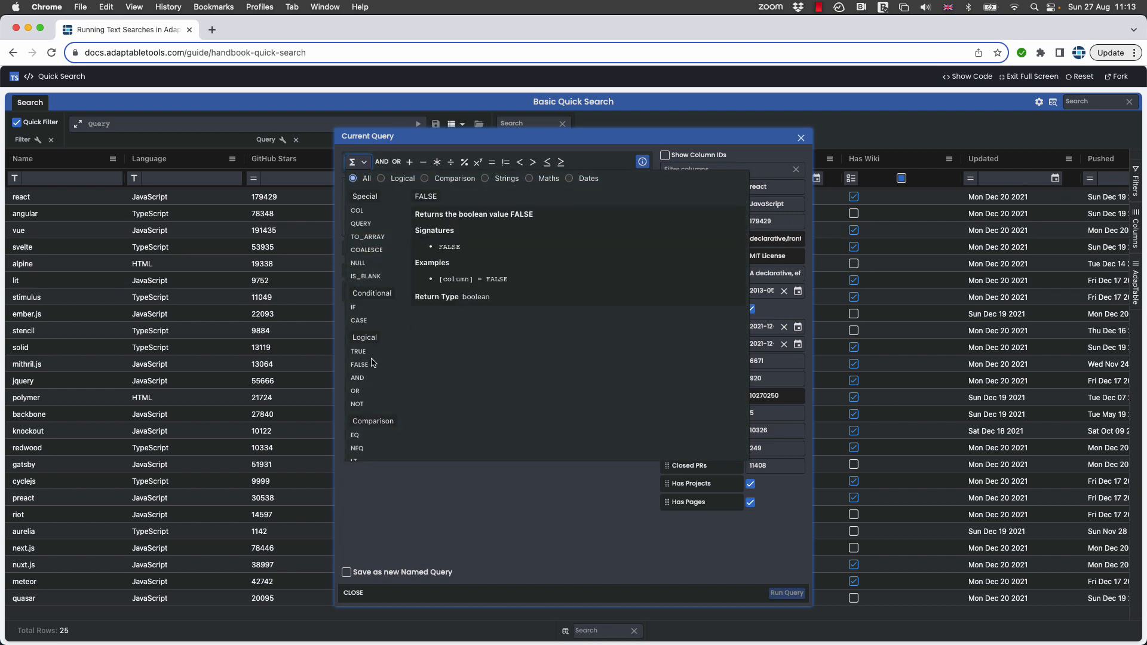
scroll(365, 360, down, 4)
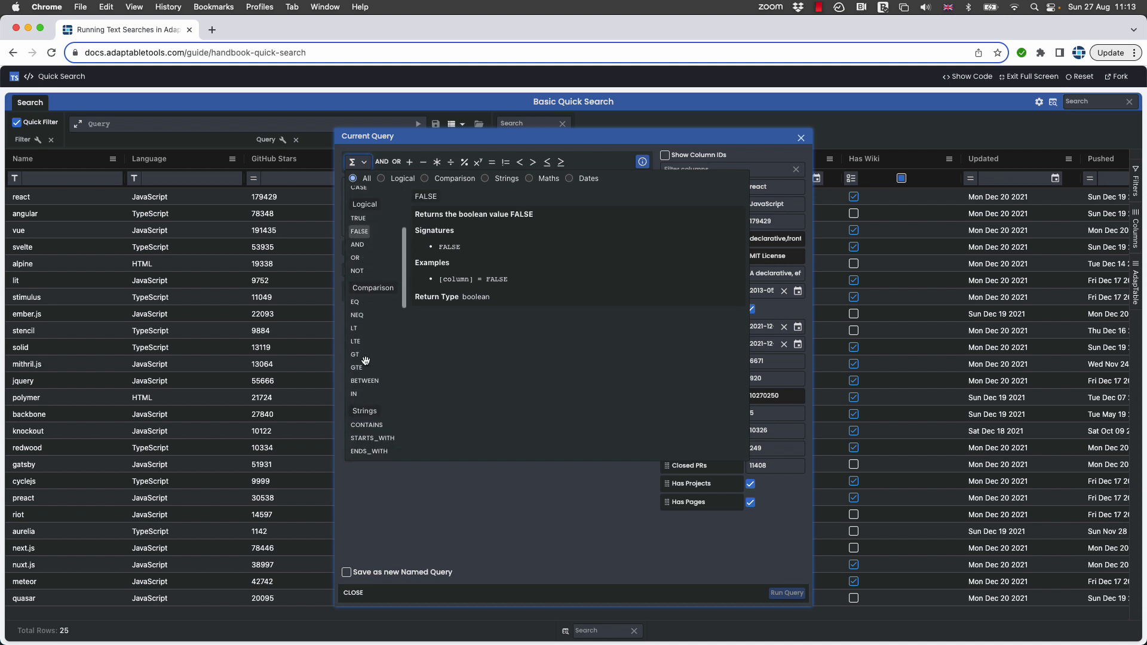
click(355, 393)
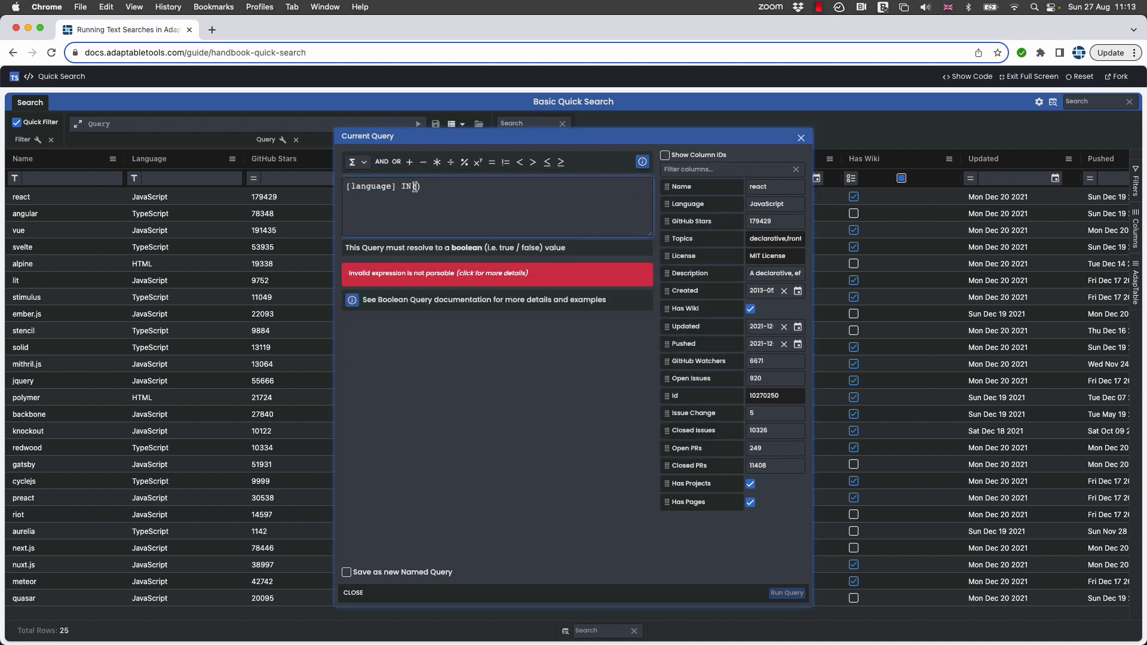
text('JavaScript', 'HTML')
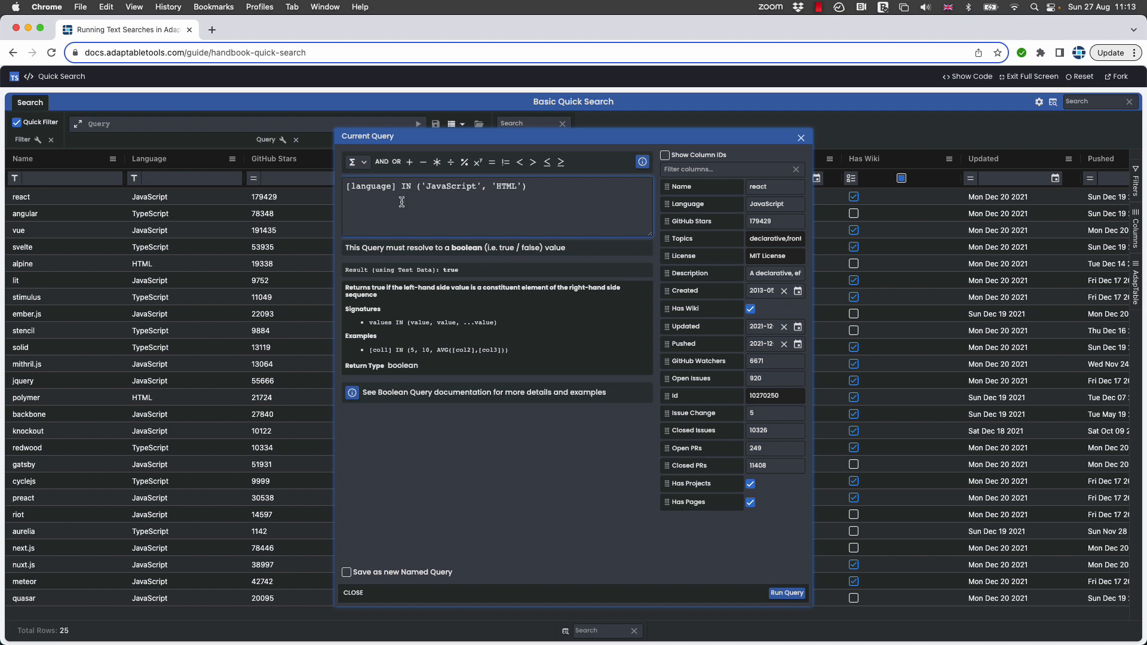
Extend the query with AND [github_stars] > 20000 and run it on the grid.
click(544, 186)
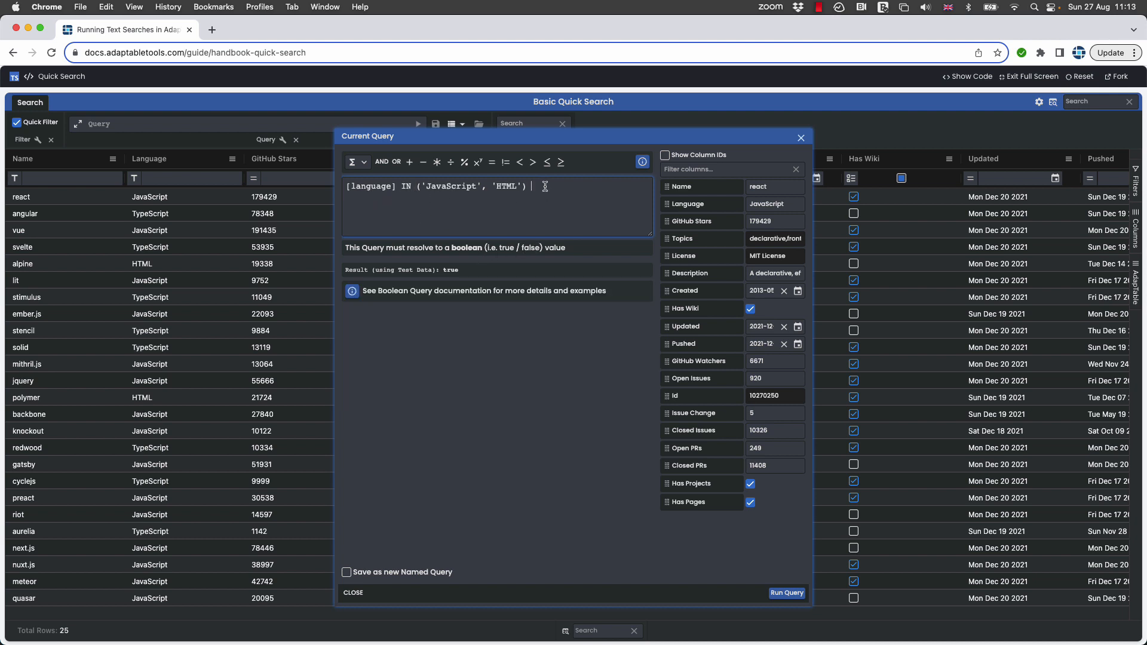
text(ANd)
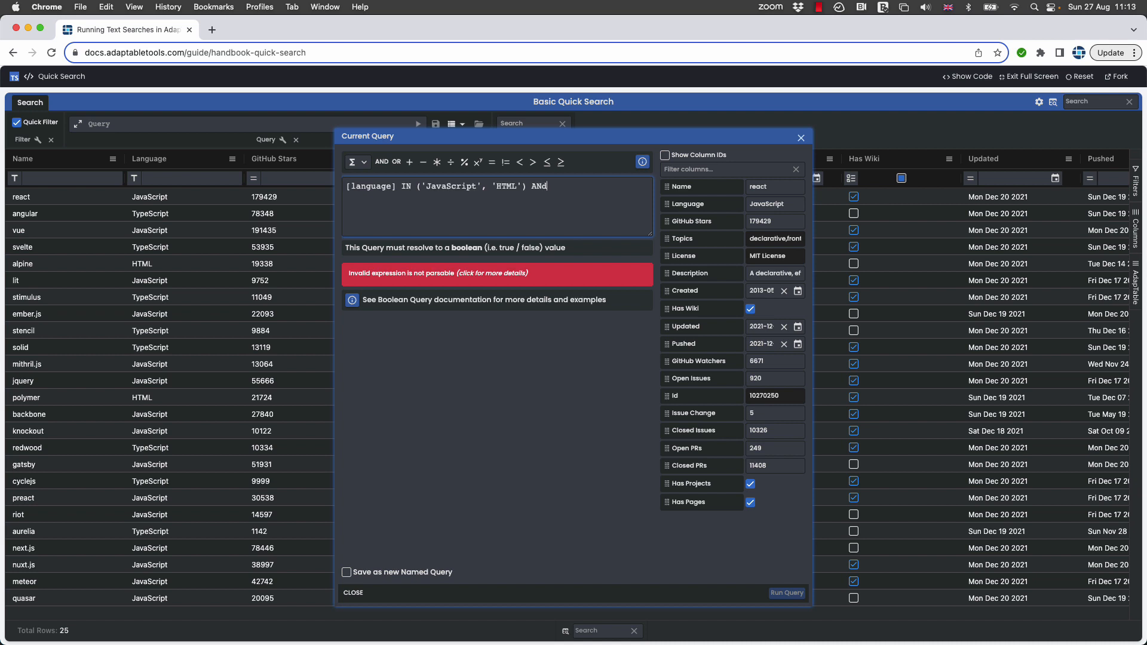
click(666, 221)
text(> 20)
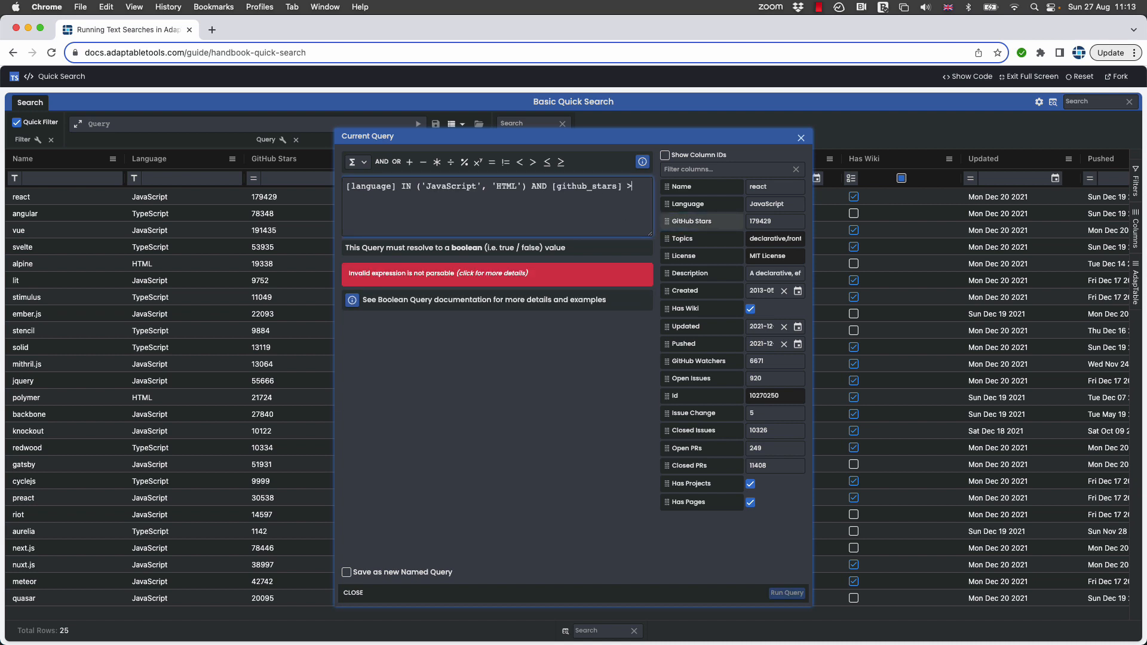
text(000)
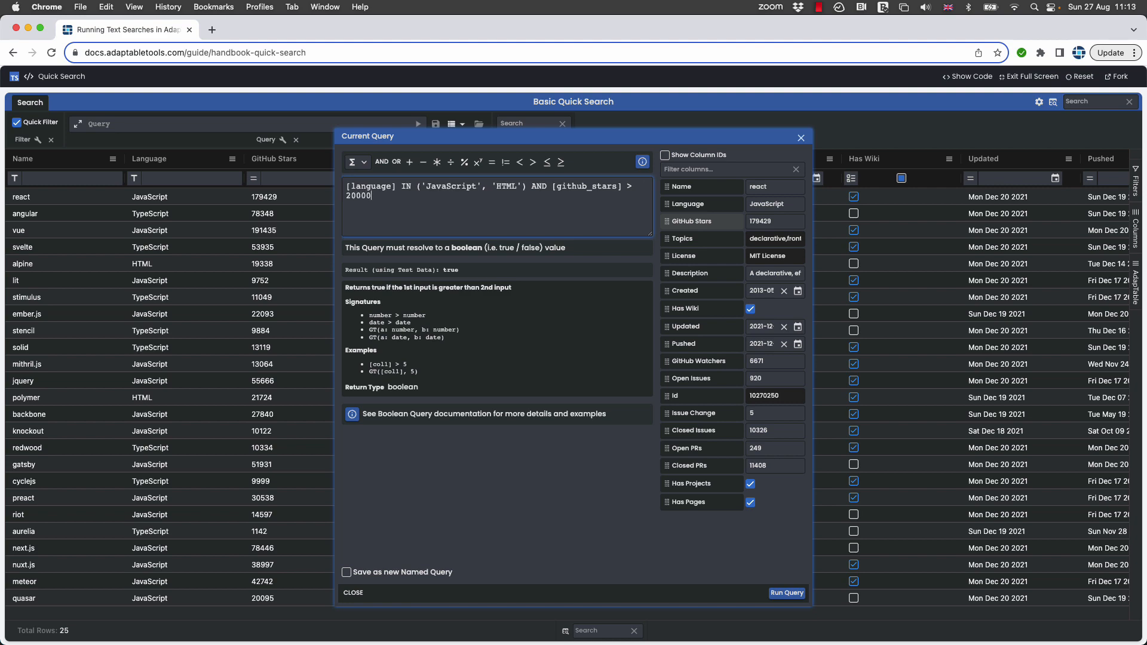
click(781, 595)
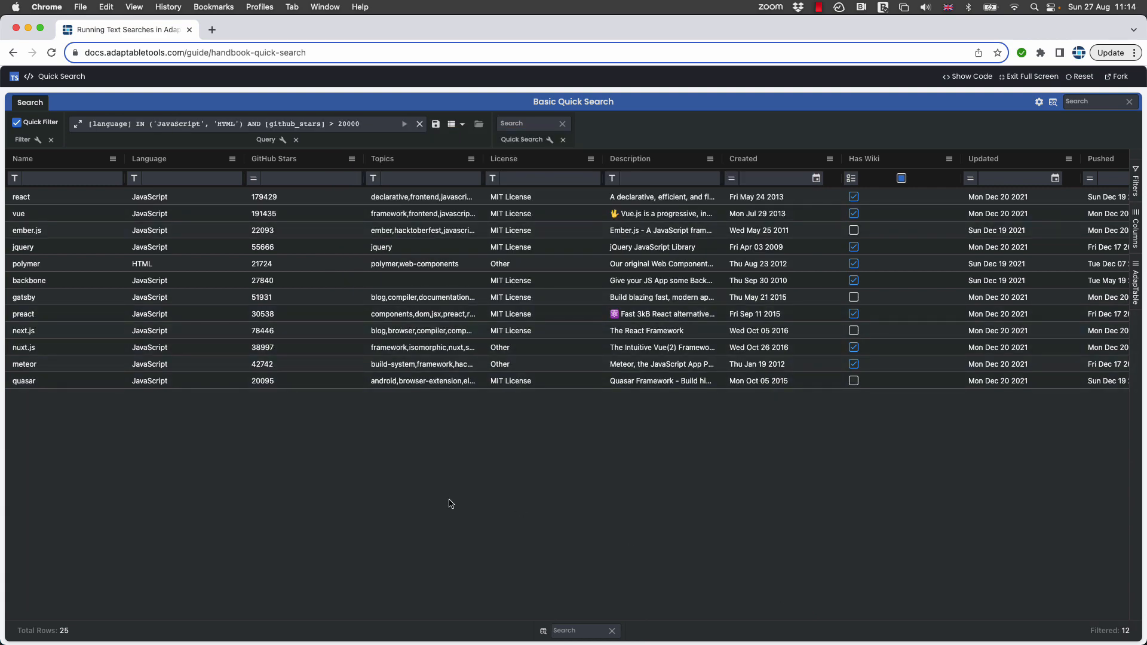
Replace 'JavaScript' with 'TypeScript' in the dashboard's query expression and run the query again.
double_click(183, 125)
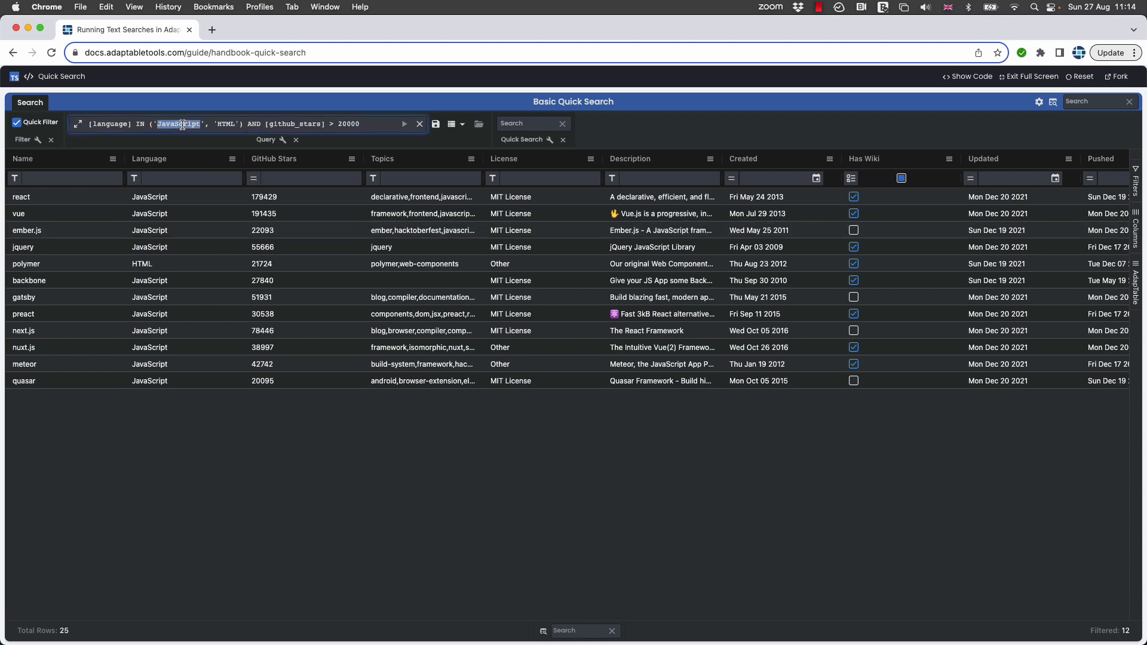
text(TypeScript)
click(405, 124)
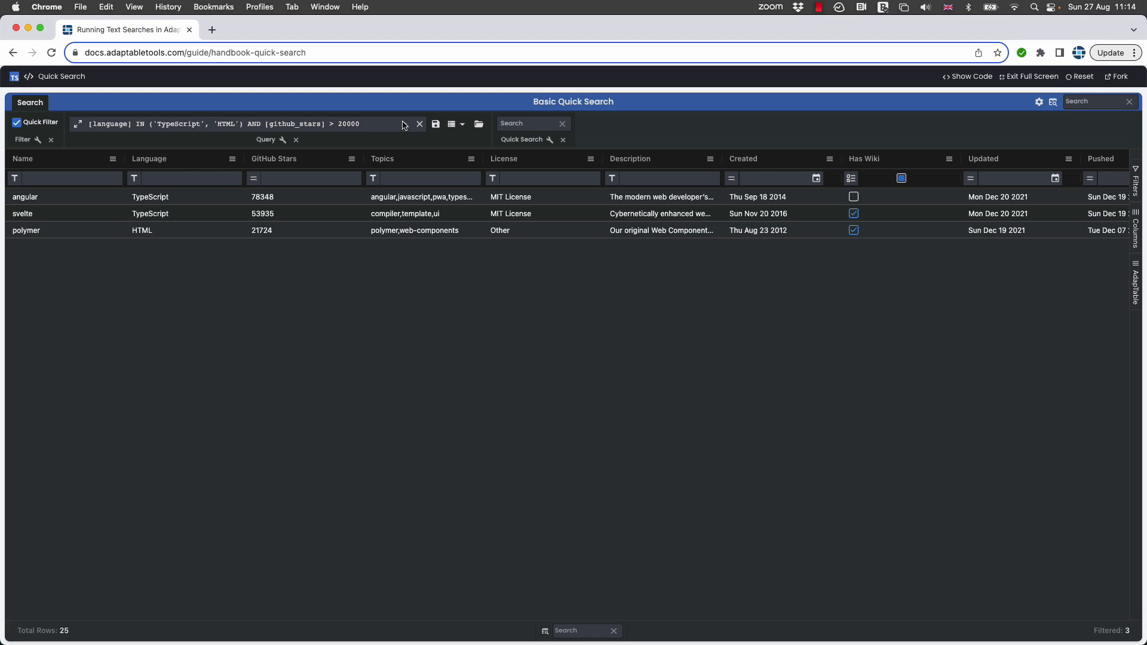
Save the current query expression as a new named query called Big non JS.
click(436, 126)
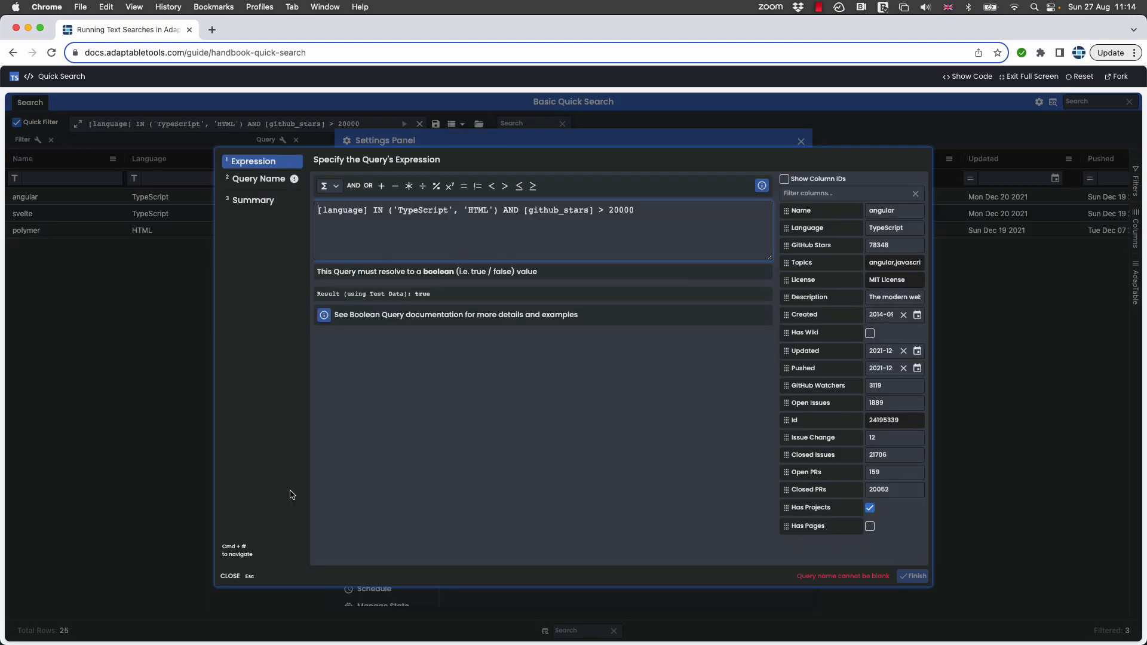
click(244, 179)
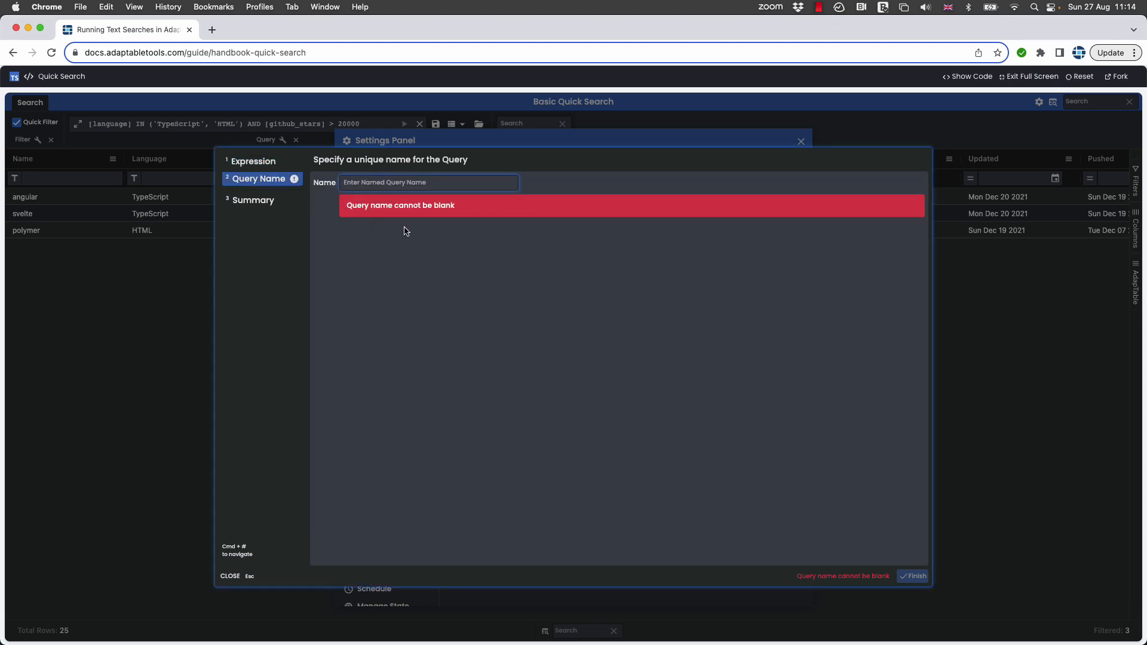
text(Bit)
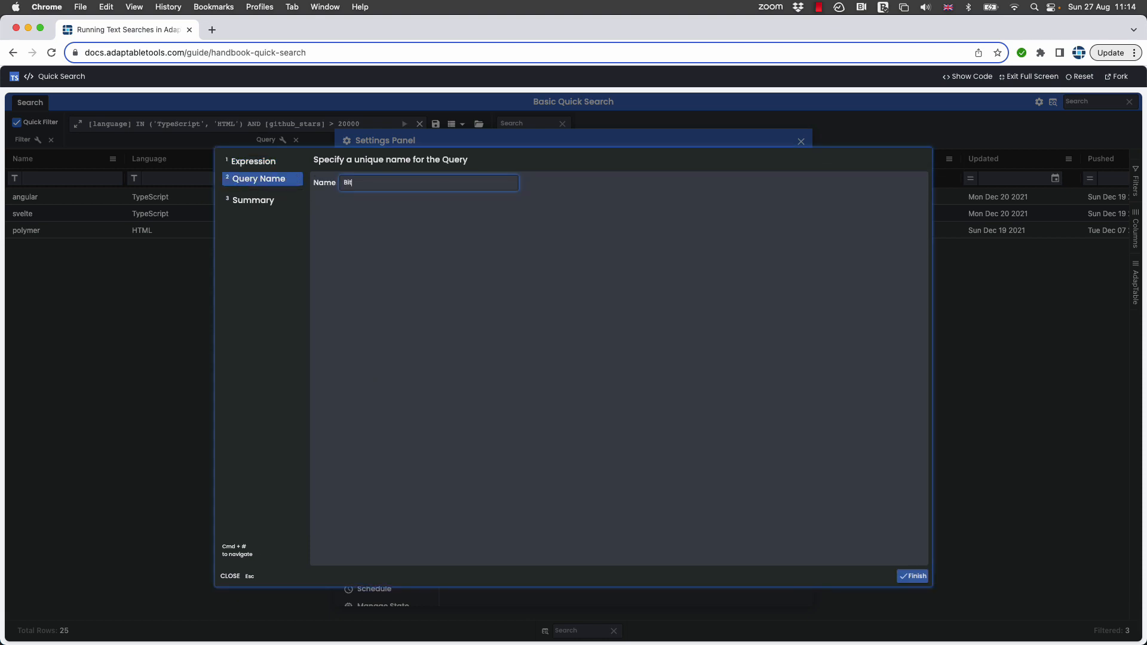
text( non JS)
click(906, 576)
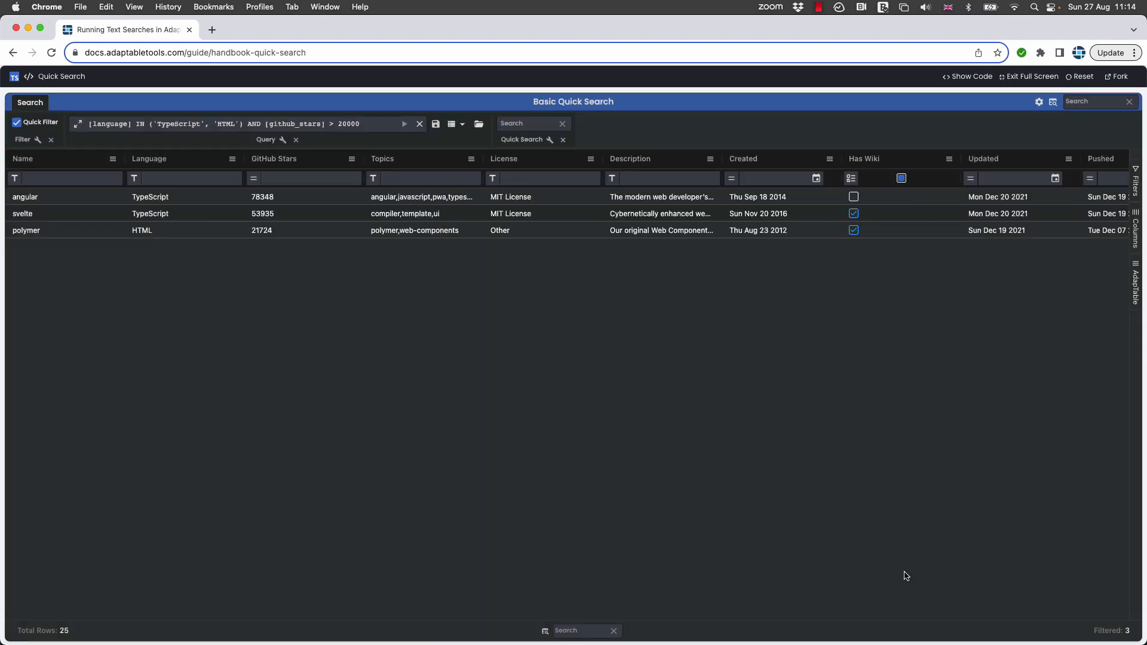
Clear the current query and load the saved Big non JS query.
click(419, 124)
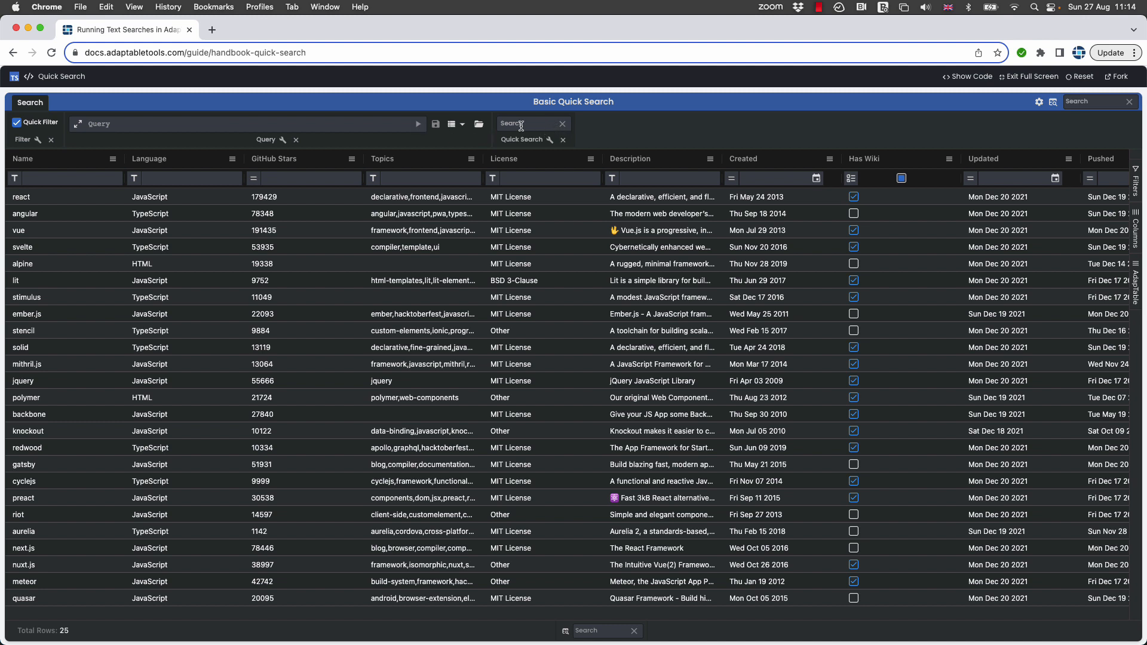
click(484, 127)
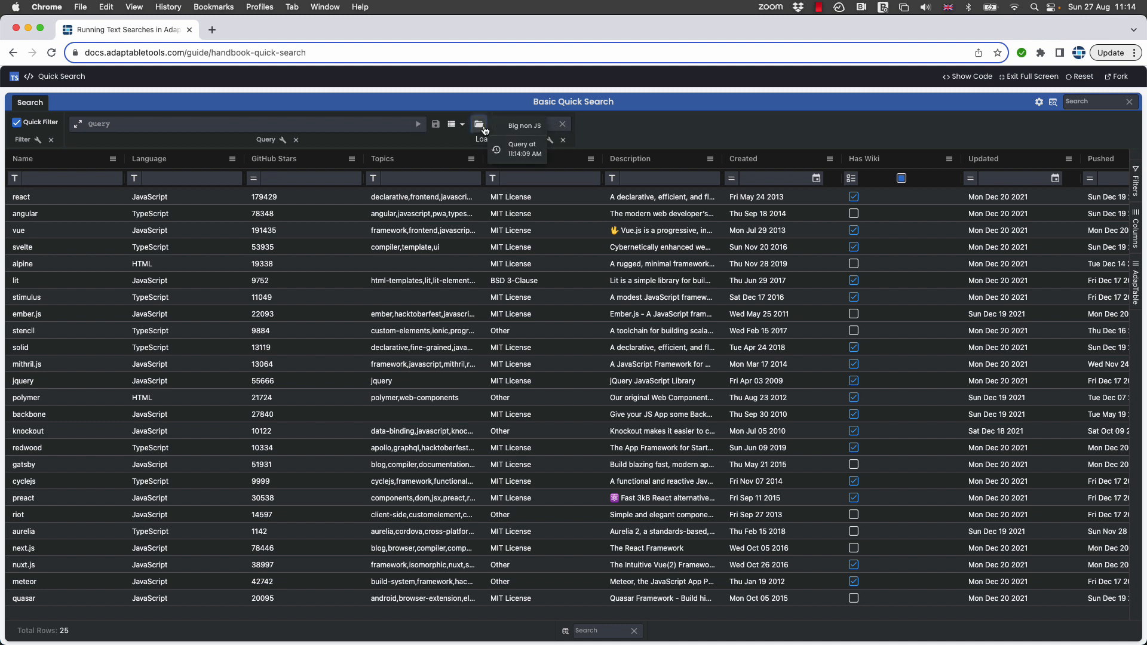
click(519, 127)
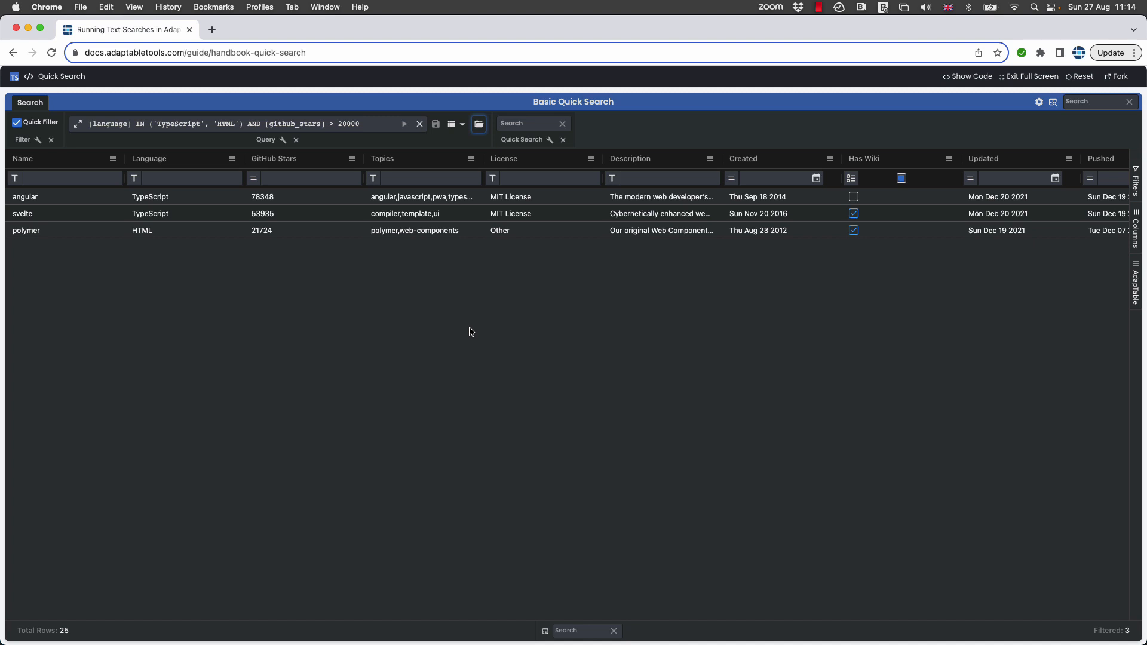
click(532, 179)
text(Oth)
key(BackSpace)
key(BackSpace)
key(BackSpace)
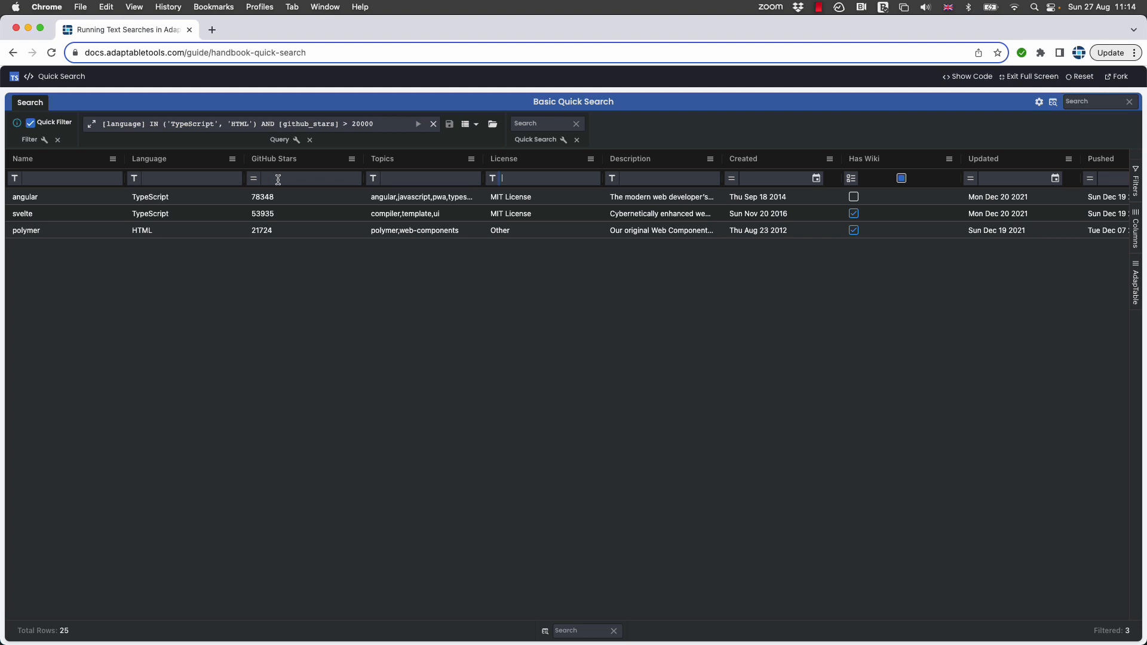
Filter the GitHub Stars column to values less than 60000 on top of the query, and check its filter operators.
click(277, 180)
text(60000)
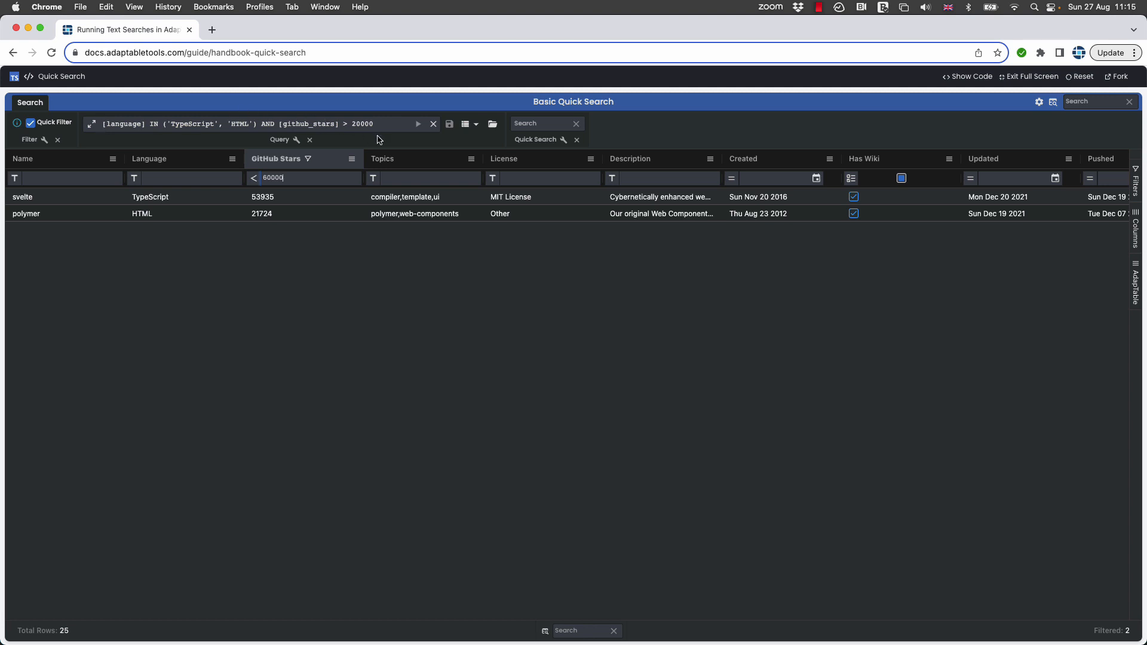
click(253, 178)
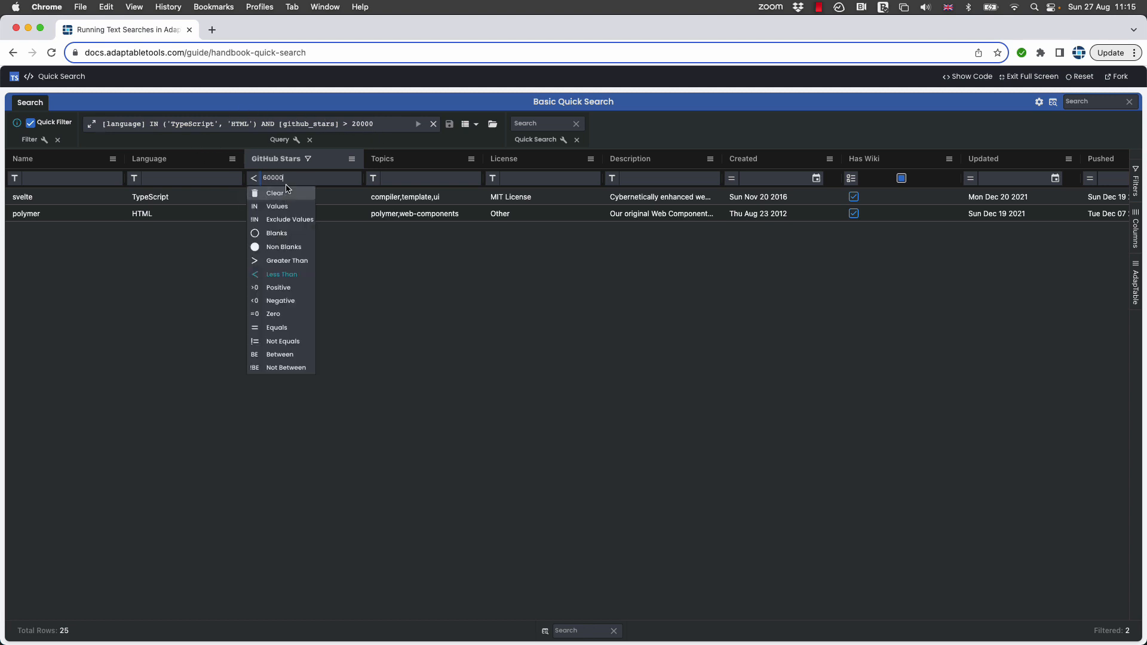
click(320, 182)
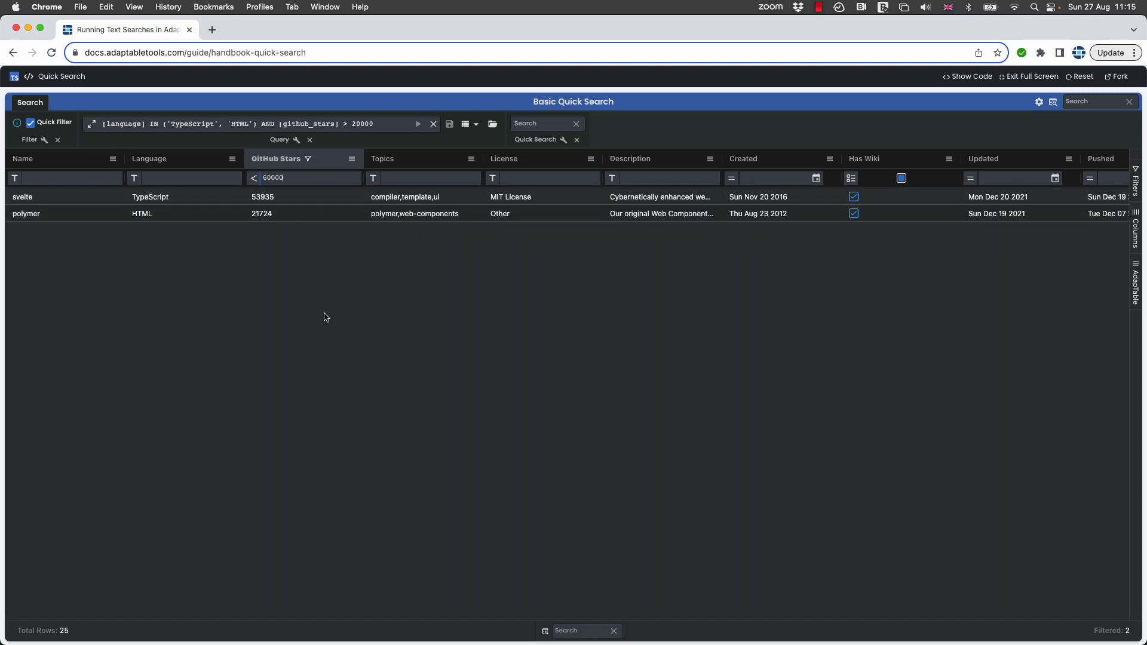
Run a quick search for html from the grid's header bar.
click(1091, 102)
text(html)
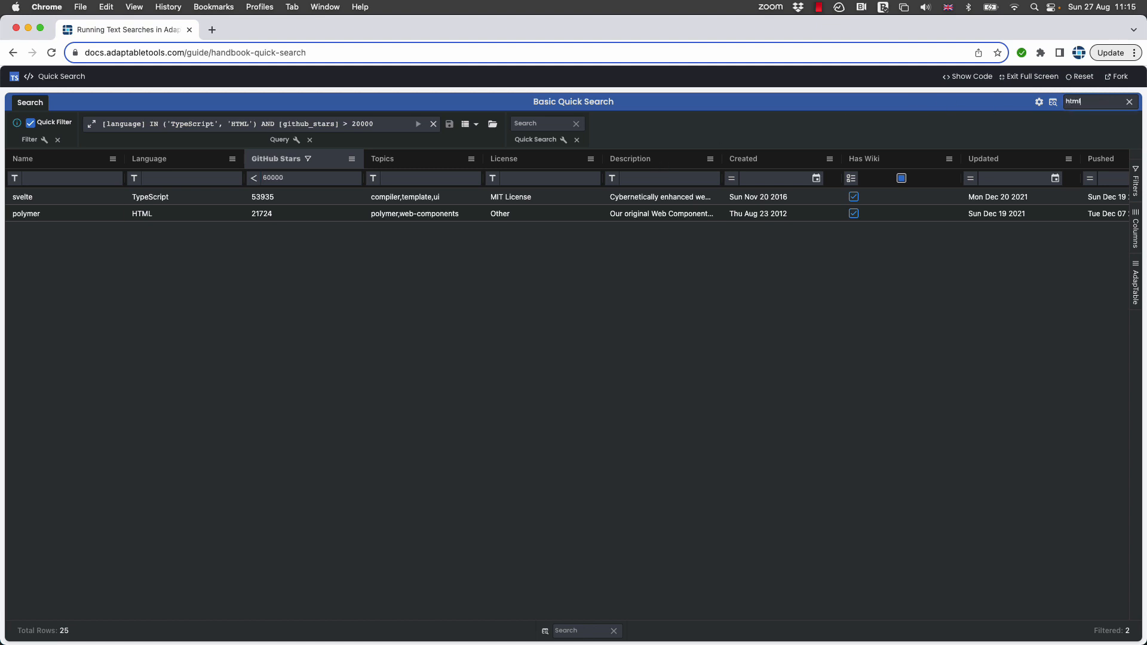